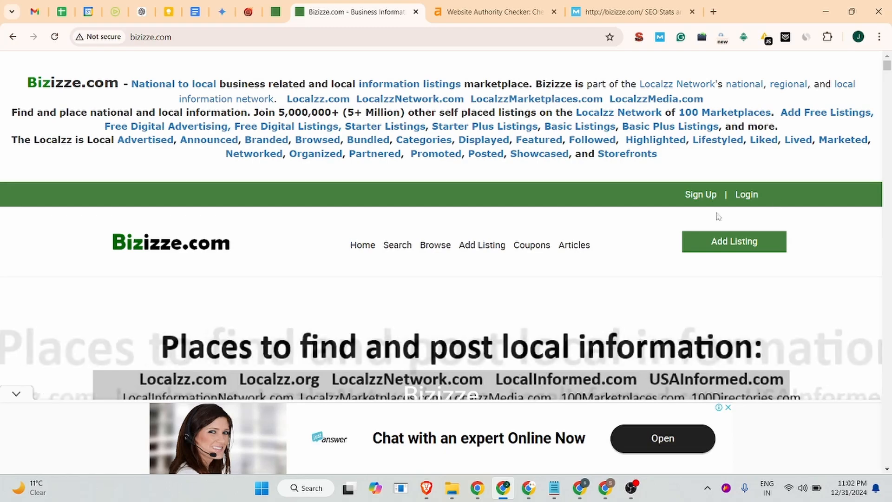
Review the bizizze.com homepage and its domain authority results on the Ahrefs and Moz checker tabs
{"action": "left_click", "coordinate": [95, 44]}
{"action": "scroll", "coordinate": [153, 144], "scroll_direction": "down", "scroll_amount": 15}
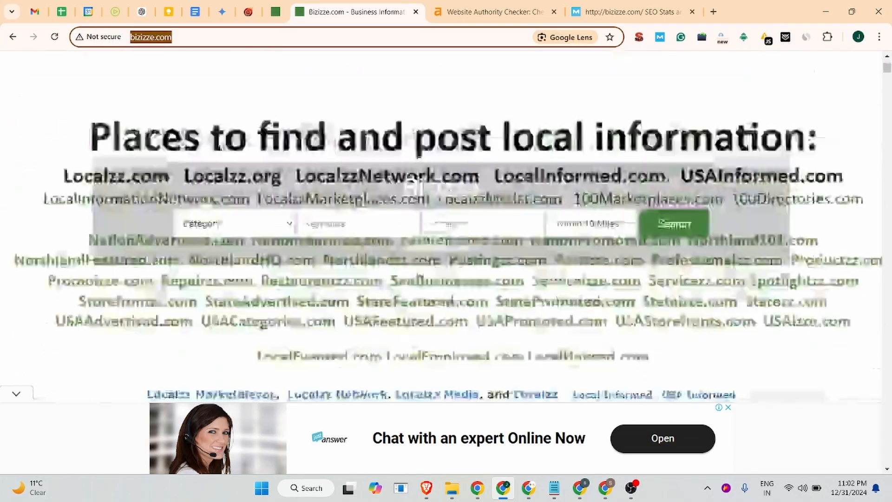
{"action": "scroll", "coordinate": [261, 187], "scroll_direction": "up", "scroll_amount": 10}
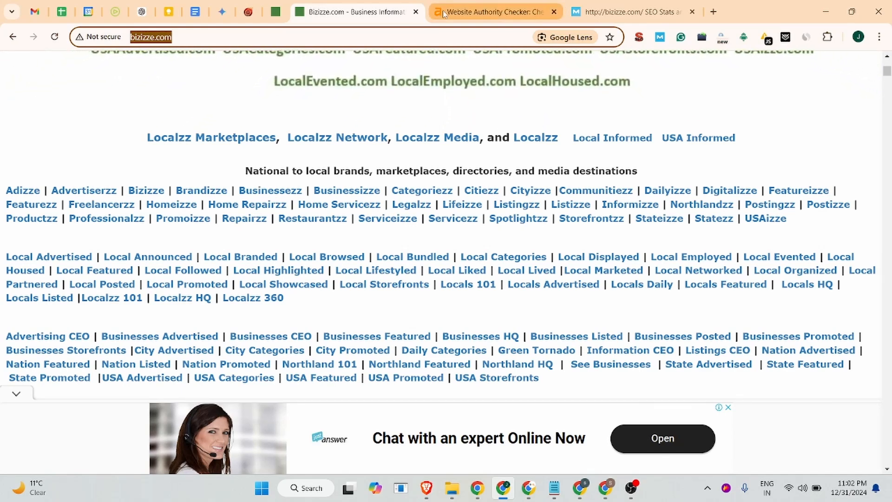
{"action": "left_click", "coordinate": [492, 7]}
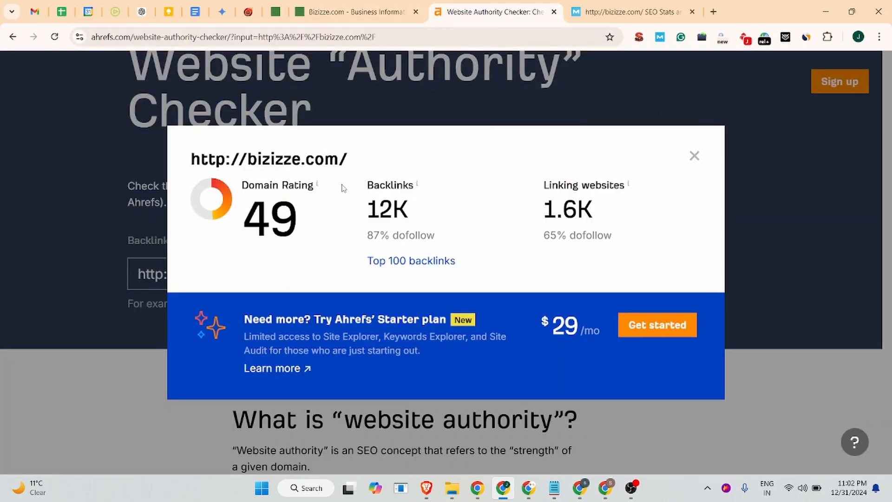
{"action": "left_click", "coordinate": [622, 10]}
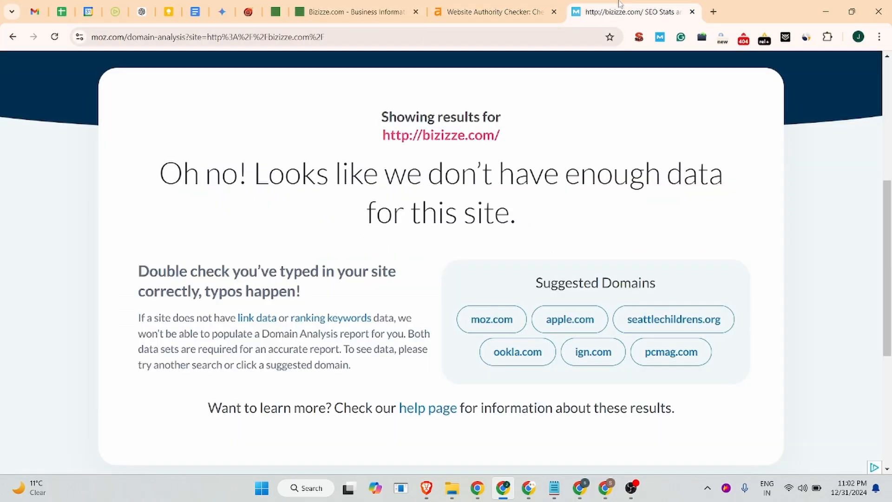
{"action": "scroll", "coordinate": [278, 237], "scroll_direction": "up", "scroll_amount": 7}
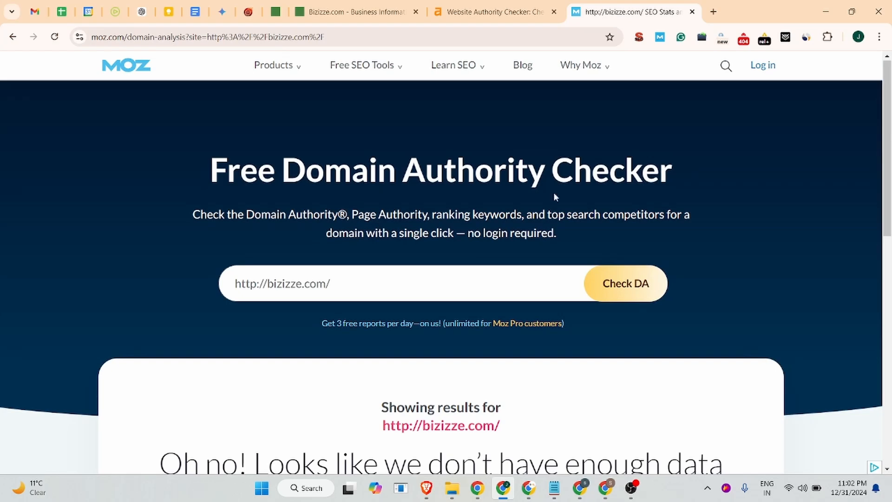
{"action": "scroll", "coordinate": [578, 182], "scroll_direction": "down", "scroll_amount": 5}
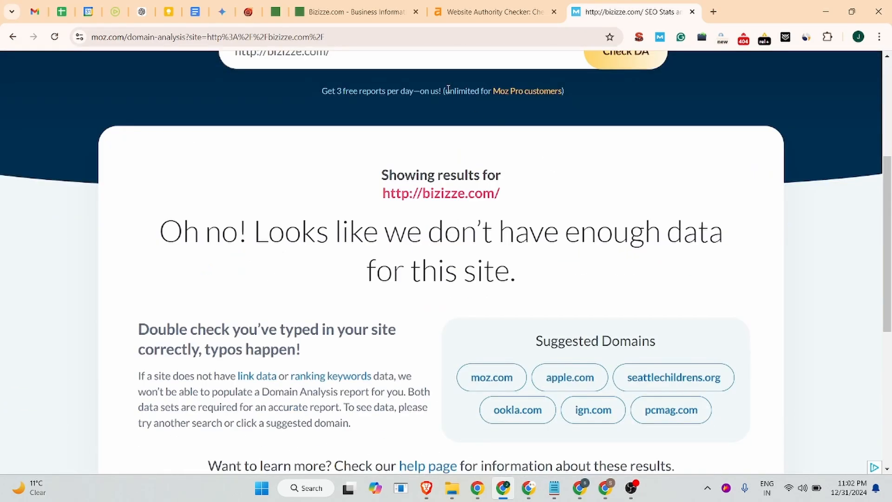
{"action": "left_click", "coordinate": [391, 9]}
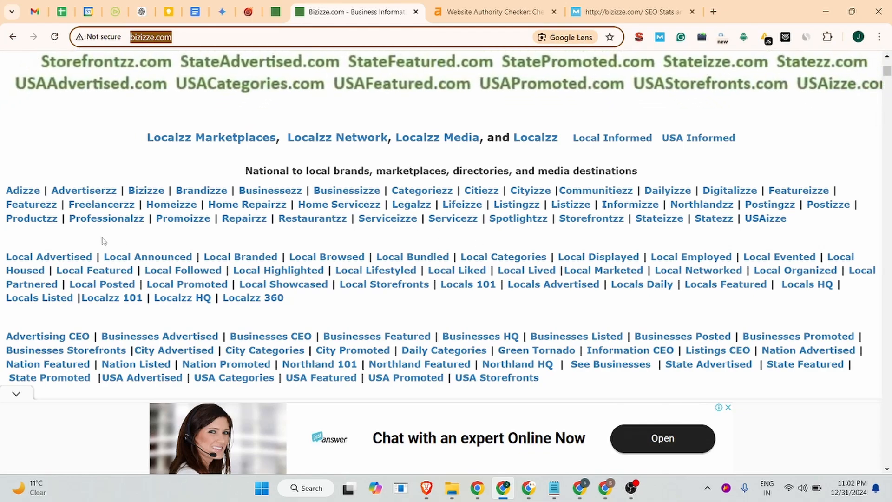
{"action": "scroll", "coordinate": [486, 251], "scroll_direction": "down", "scroll_amount": 6}
{"action": "scroll", "coordinate": [487, 251], "scroll_direction": "up", "scroll_amount": 10}
{"action": "scroll", "coordinate": [511, 223], "scroll_direction": "up", "scroll_amount": 6}
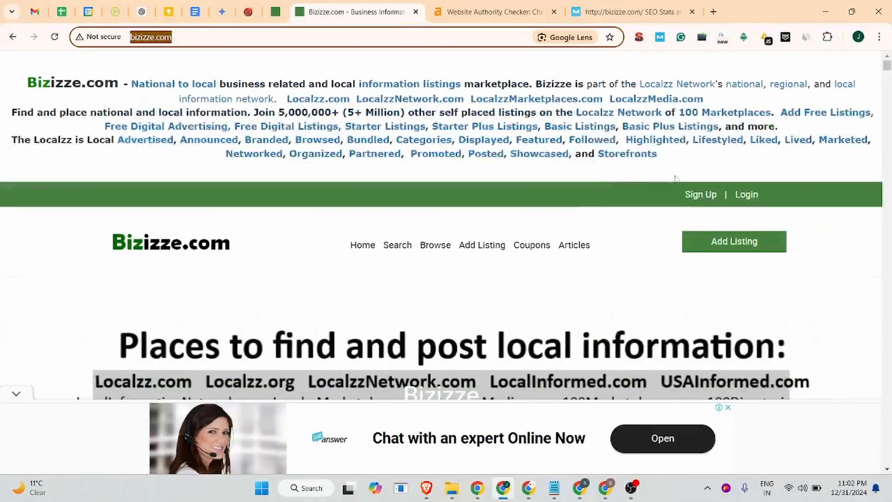
Open the sign-up form and fill in the registrant's first and last name
{"action": "left_click", "coordinate": [695, 199]}
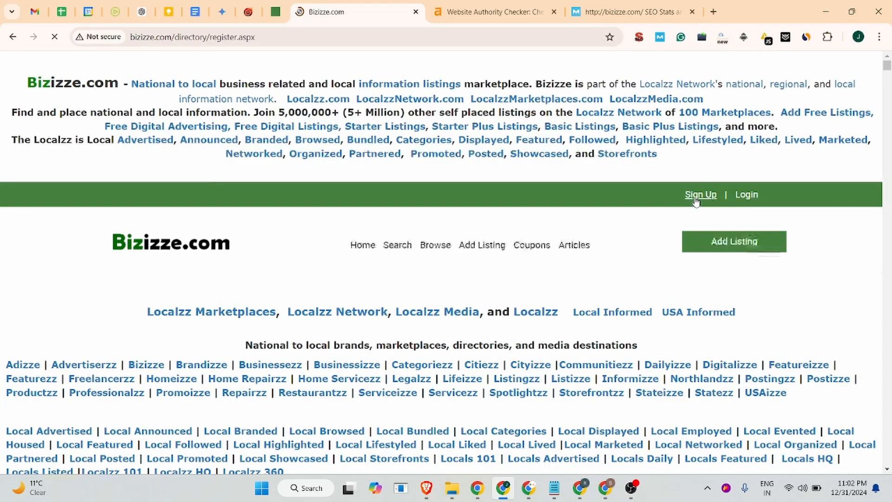
{"action": "scroll", "coordinate": [186, 260], "scroll_direction": "down", "scroll_amount": 7}
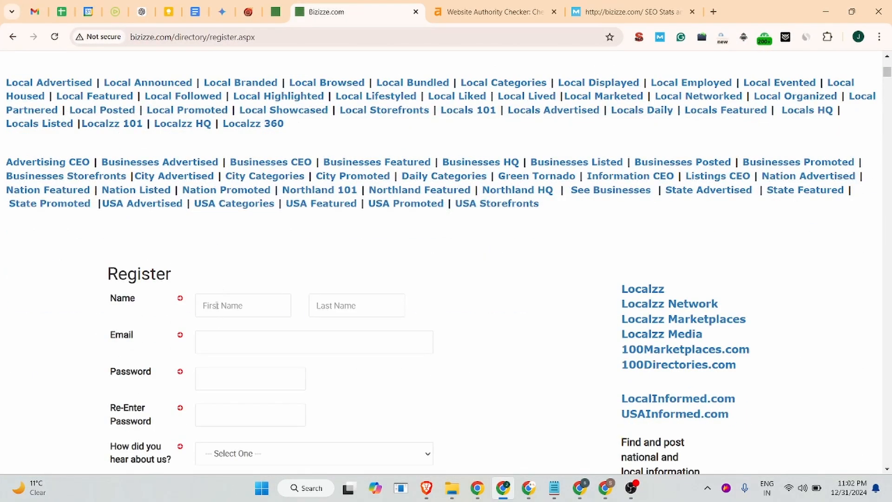
{"action": "left_click", "coordinate": [217, 305]}
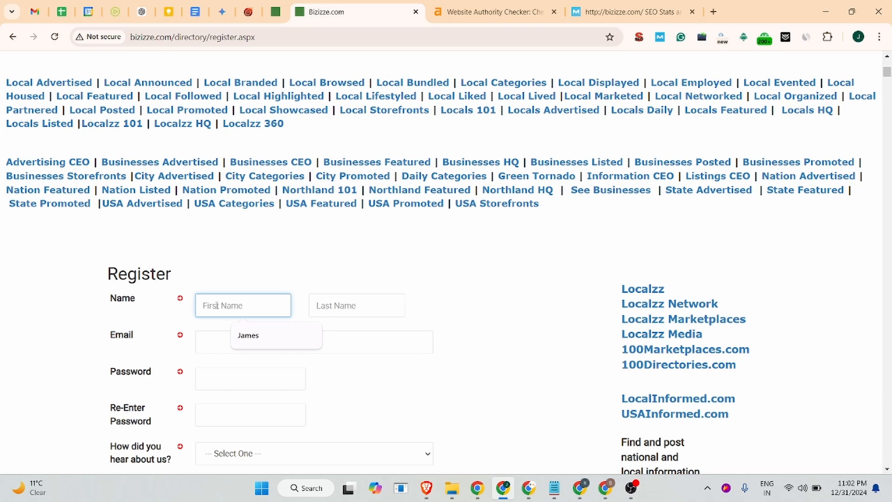
{"action": "left_click", "coordinate": [265, 337]}
{"action": "left_click", "coordinate": [323, 311]}
{"action": "left_click", "coordinate": [363, 337]}
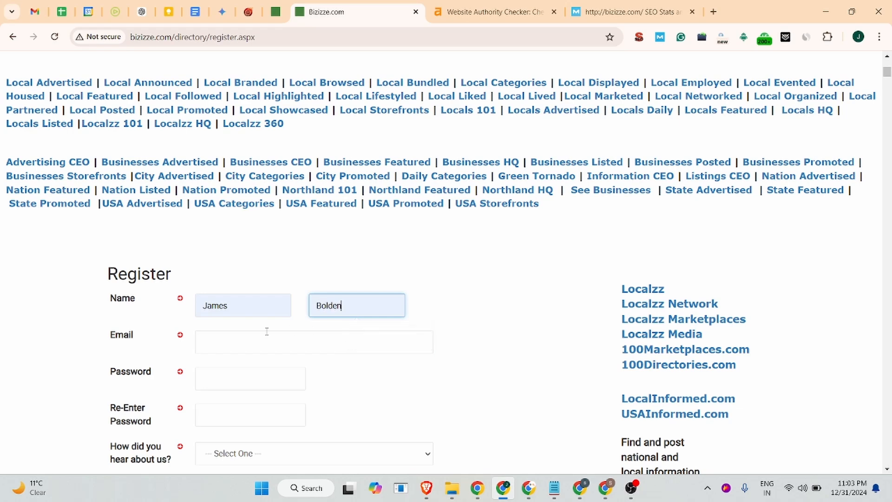
Enter the contact's e-mail address and fill both account password fields with the suggested strong password
{"action": "left_click", "coordinate": [284, 343]}
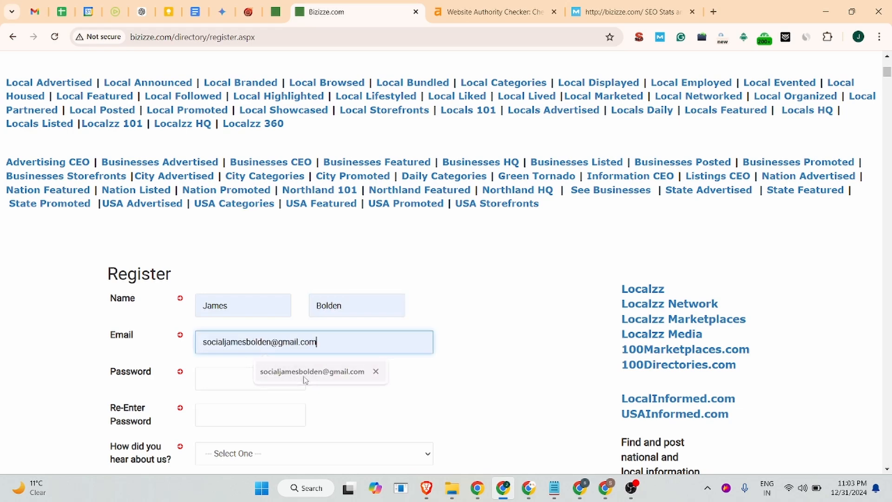
{"action": "left_click", "coordinate": [302, 378]}
{"action": "left_click", "coordinate": [236, 380]}
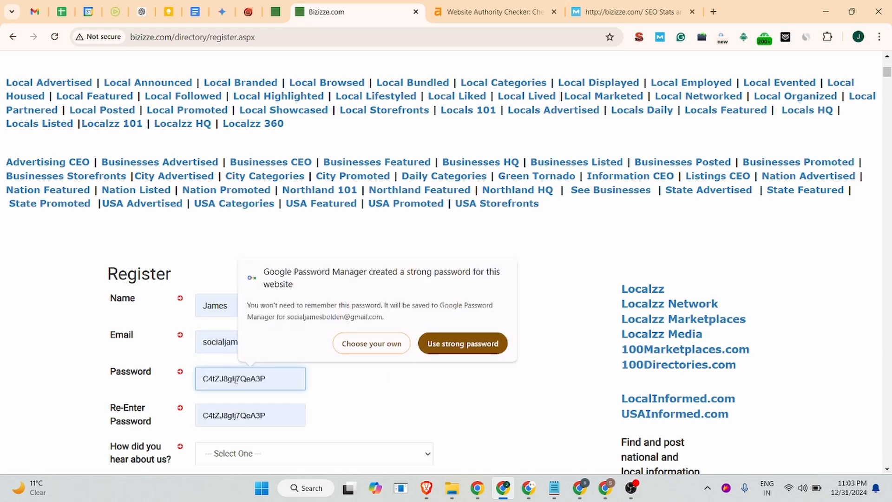
{"action": "type", "text": "••••••••••"}
{"action": "left_click", "coordinate": [234, 414]}
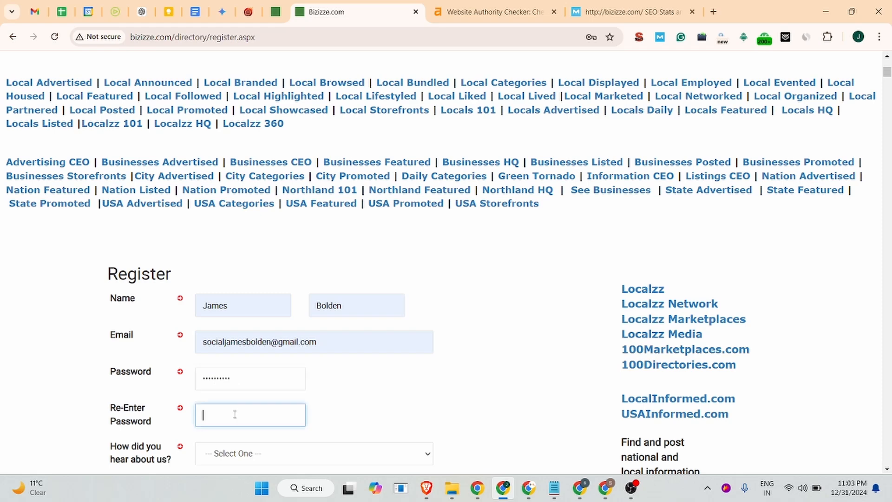
{"action": "key", "text": "ctrl+v"}
Choose EMail as how you heard about the site, accept the Terms of Use, and submit the registration
{"action": "scroll", "coordinate": [235, 414], "scroll_direction": "down", "scroll_amount": 4}
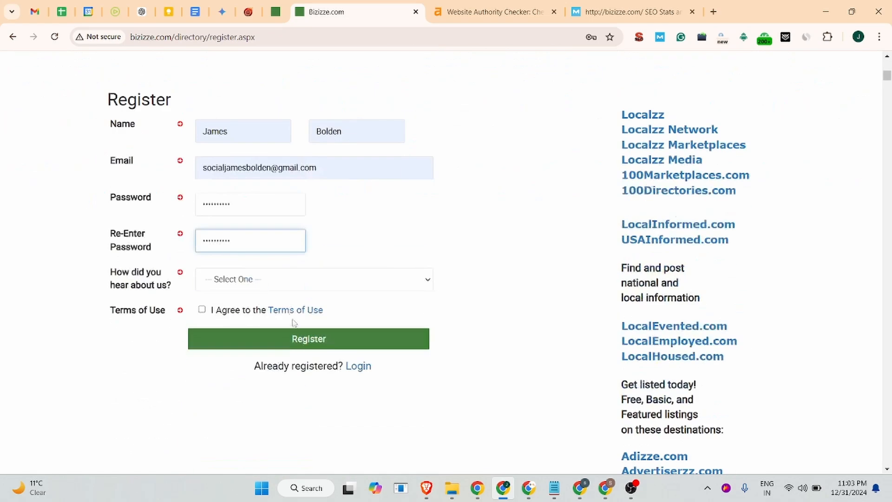
{"action": "left_click", "coordinate": [281, 281]}
{"action": "left_click", "coordinate": [232, 360]}
{"action": "left_click", "coordinate": [201, 310]}
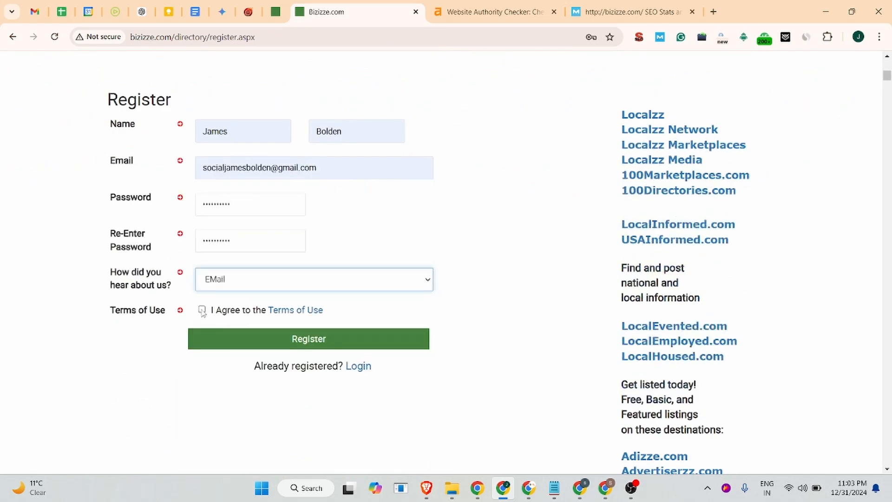
{"action": "left_click", "coordinate": [306, 345]}
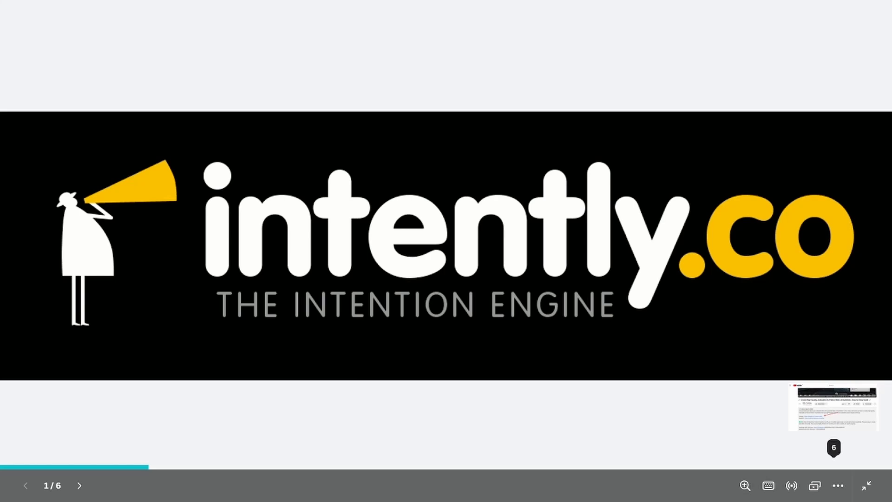
{"action": "key", "text": "Right"}
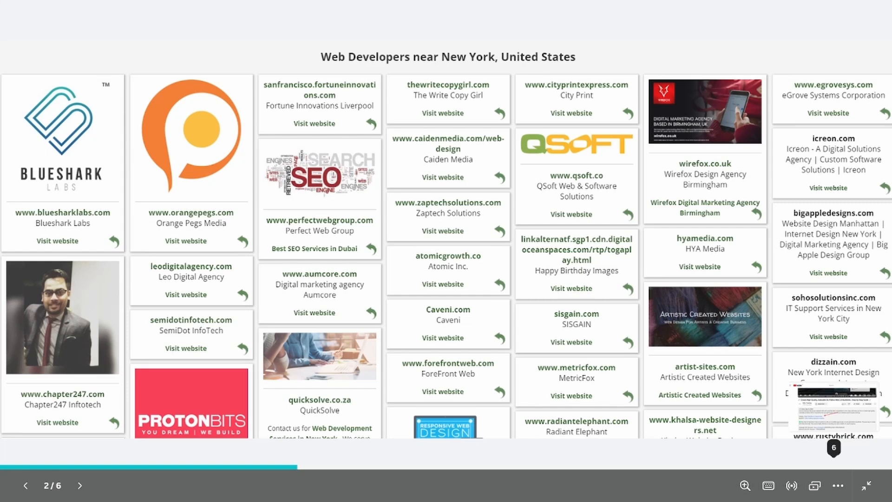
{"action": "key", "text": "Right"}
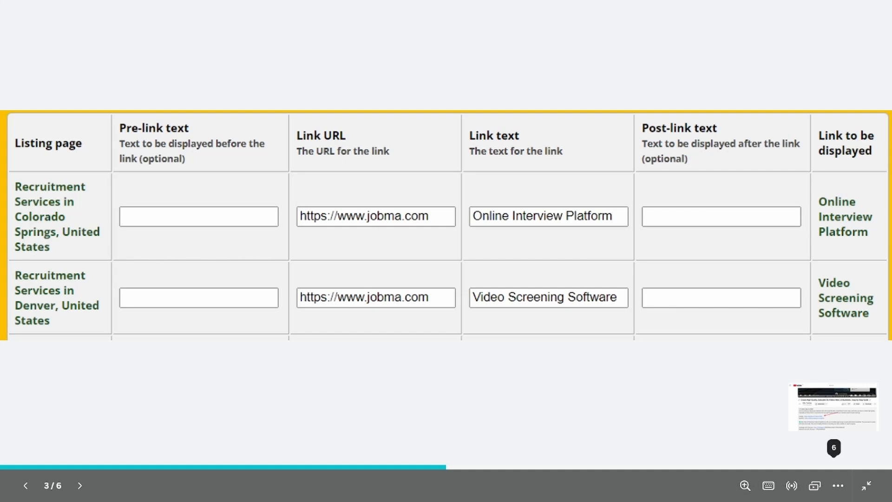
{"action": "key", "text": "Right"}
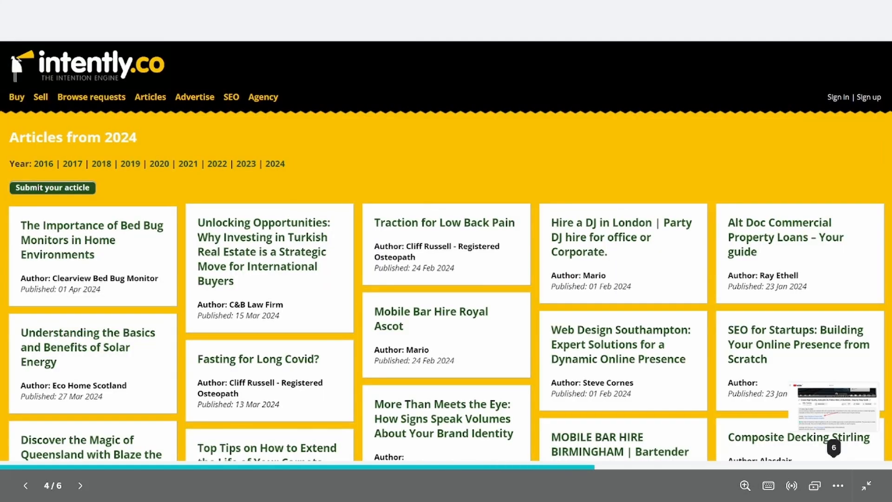
{"action": "key", "text": "Right"}
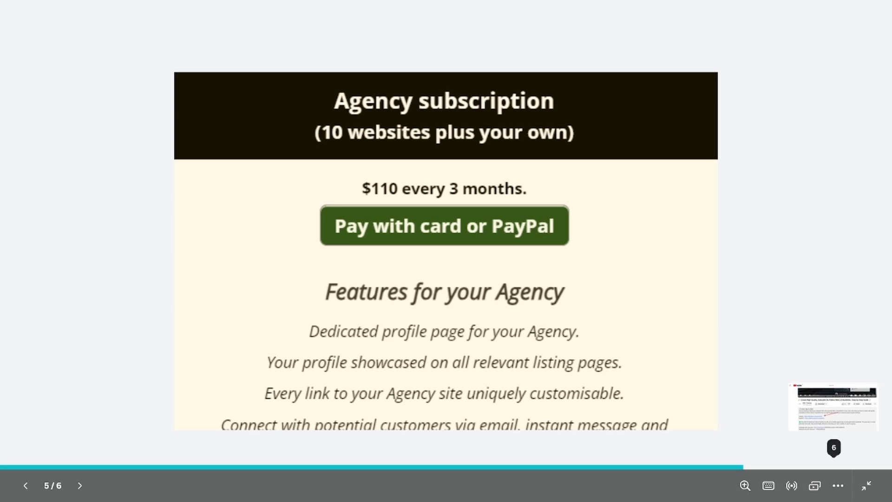
{"action": "key", "text": "Right"}
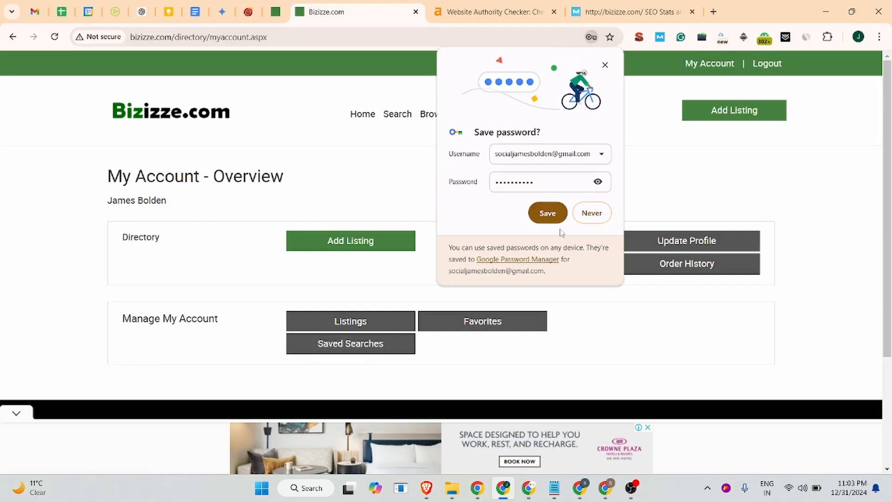
Save the browser password and start a new directory listing on the FREE trial plan
{"action": "left_click", "coordinate": [548, 216]}
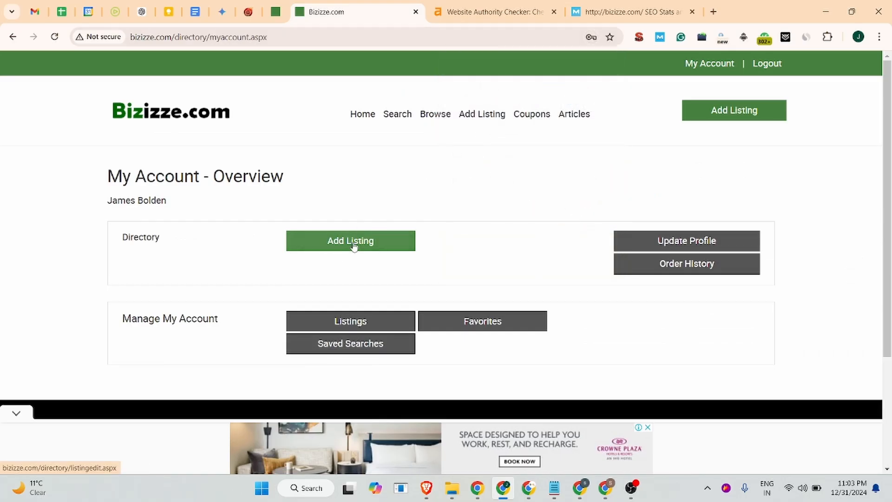
{"action": "left_click", "coordinate": [353, 246]}
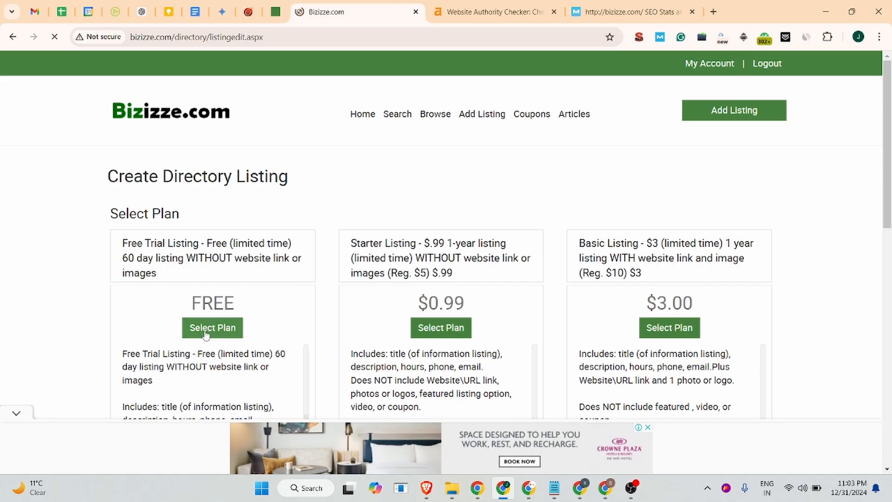
{"action": "left_click", "coordinate": [206, 331]}
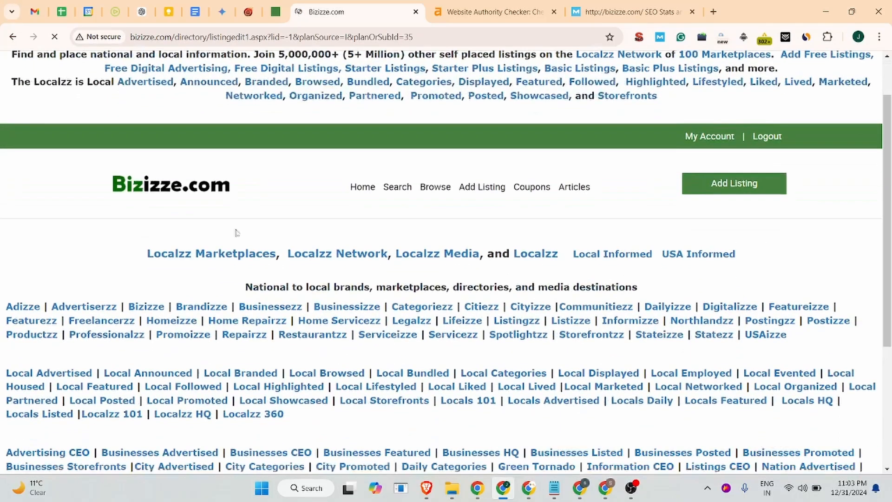
{"action": "scroll", "coordinate": [236, 233], "scroll_direction": "down", "scroll_amount": 13}
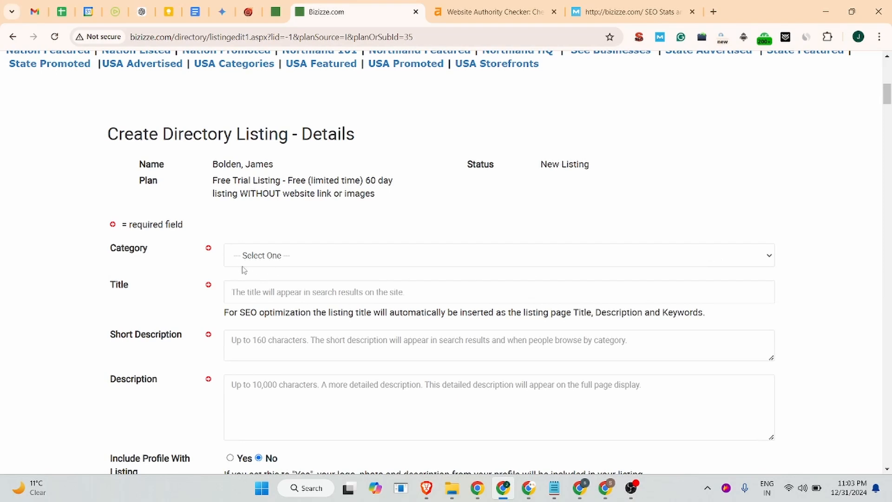
Set the listing category to Employment
{"action": "left_click", "coordinate": [333, 256]}
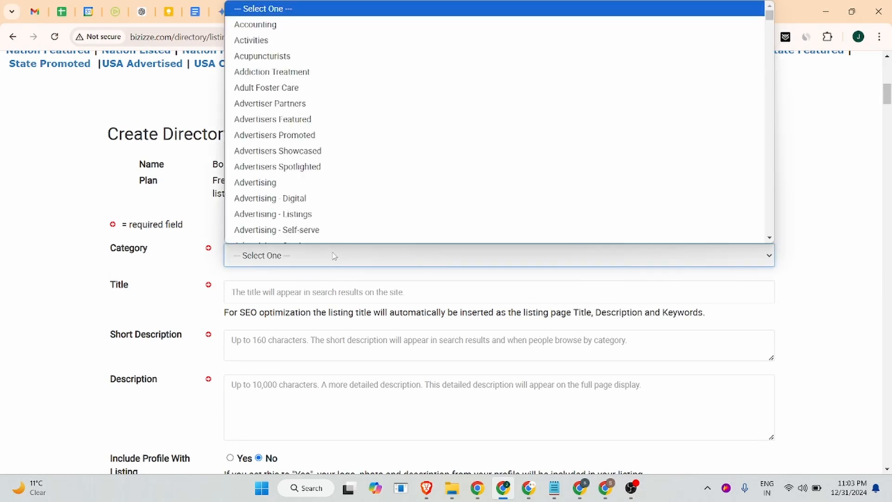
{"action": "scroll", "coordinate": [319, 189], "scroll_direction": "down", "scroll_amount": 1}
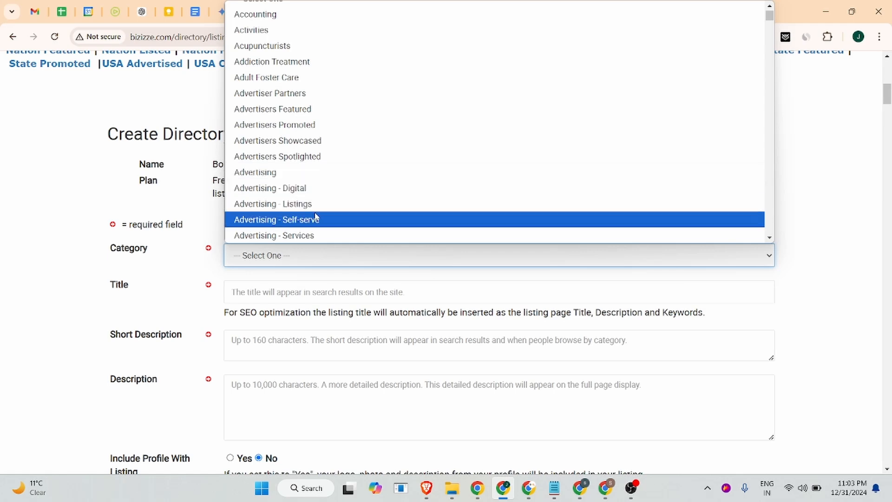
{"action": "scroll", "coordinate": [299, 191], "scroll_direction": "down", "scroll_amount": 5}
{"action": "scroll", "coordinate": [297, 139], "scroll_direction": "up", "scroll_amount": 4}
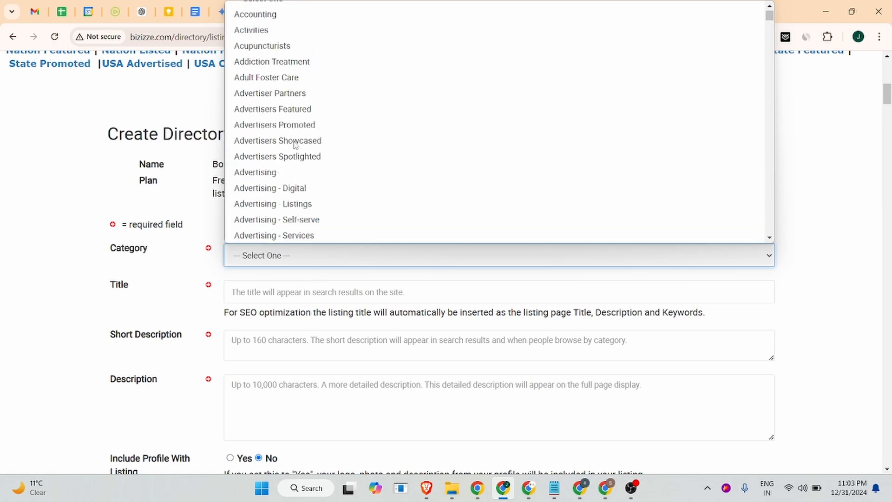
{"action": "scroll", "coordinate": [295, 93], "scroll_direction": "down", "scroll_amount": 4}
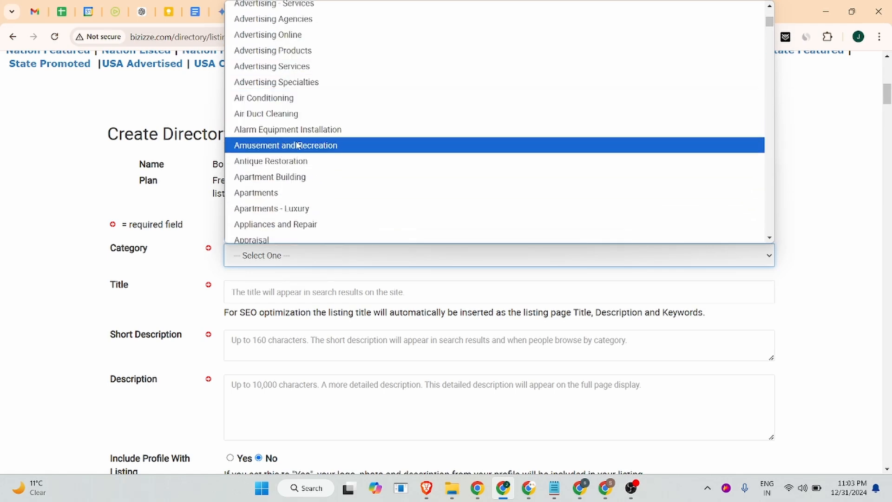
{"action": "scroll", "coordinate": [288, 186], "scroll_direction": "down", "scroll_amount": 3}
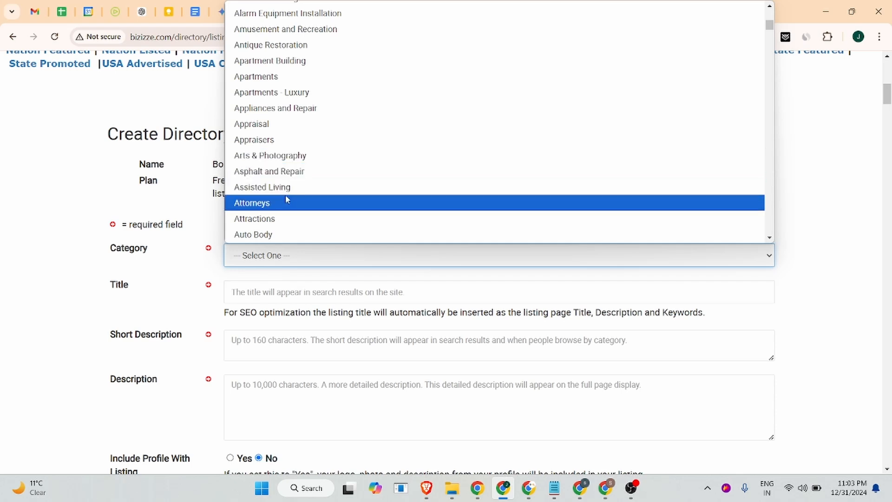
{"action": "scroll", "coordinate": [285, 194], "scroll_direction": "down", "scroll_amount": 3}
{"action": "scroll", "coordinate": [278, 186], "scroll_direction": "down", "scroll_amount": 3}
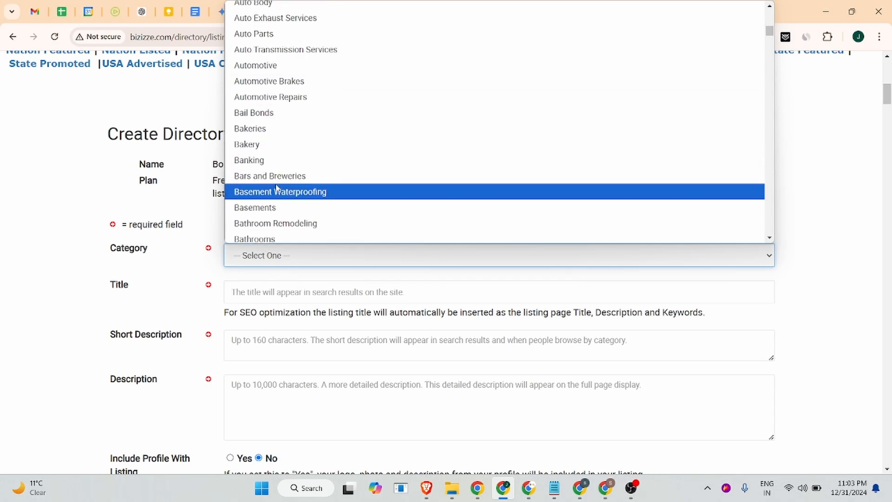
{"action": "scroll", "coordinate": [274, 212], "scroll_direction": "down", "scroll_amount": 3}
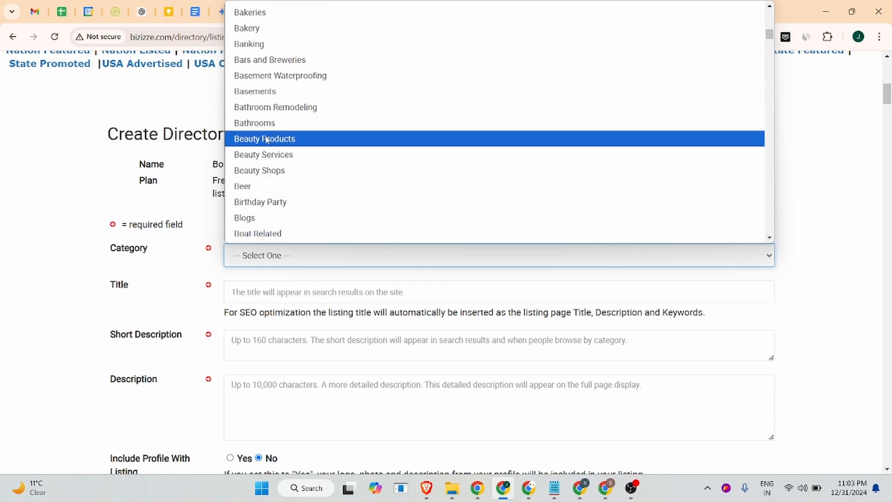
{"action": "scroll", "coordinate": [288, 190], "scroll_direction": "down", "scroll_amount": 2}
{"action": "scroll", "coordinate": [274, 200], "scroll_direction": "down", "scroll_amount": 1}
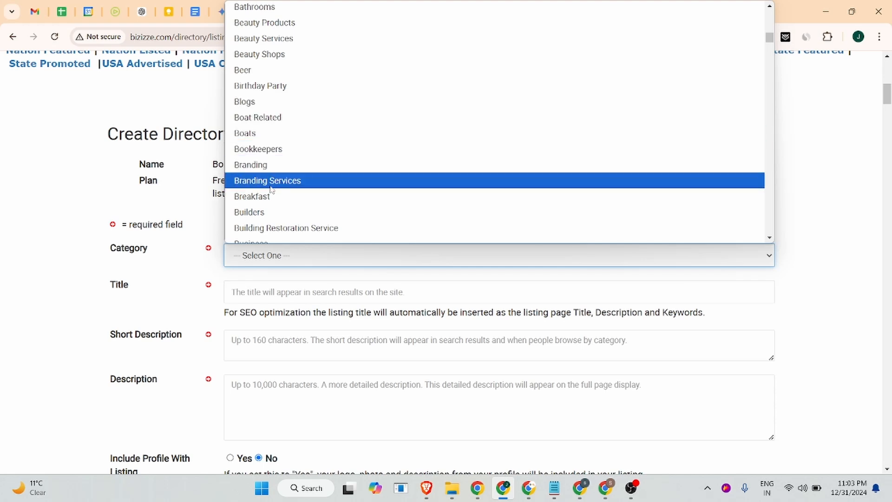
{"action": "scroll", "coordinate": [268, 186], "scroll_direction": "down", "scroll_amount": 2}
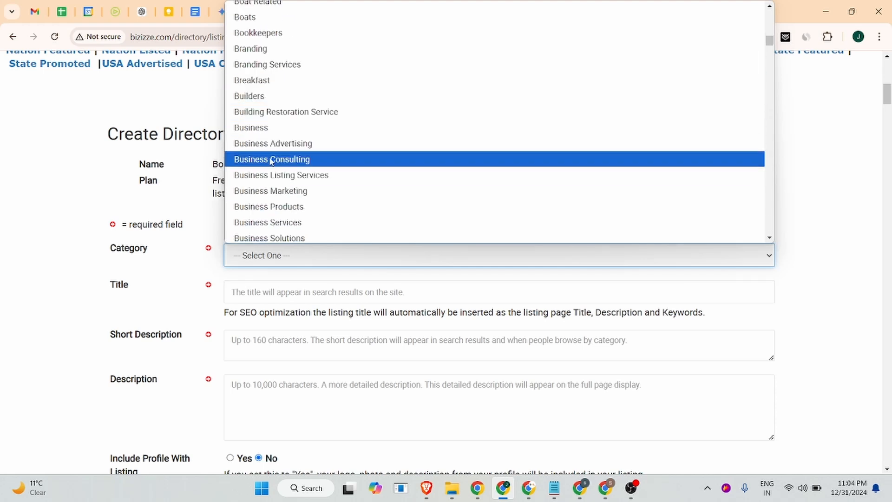
{"action": "scroll", "coordinate": [288, 223], "scroll_direction": "down", "scroll_amount": 2}
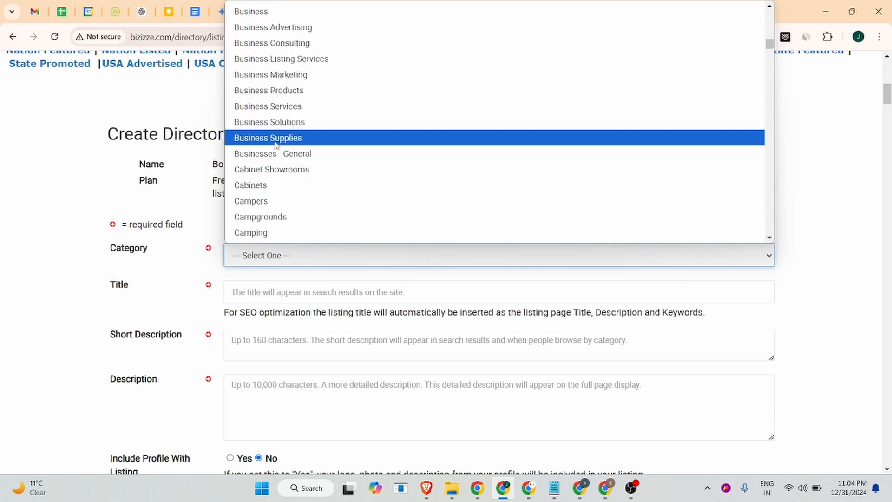
{"action": "scroll", "coordinate": [287, 191], "scroll_direction": "down", "scroll_amount": 2}
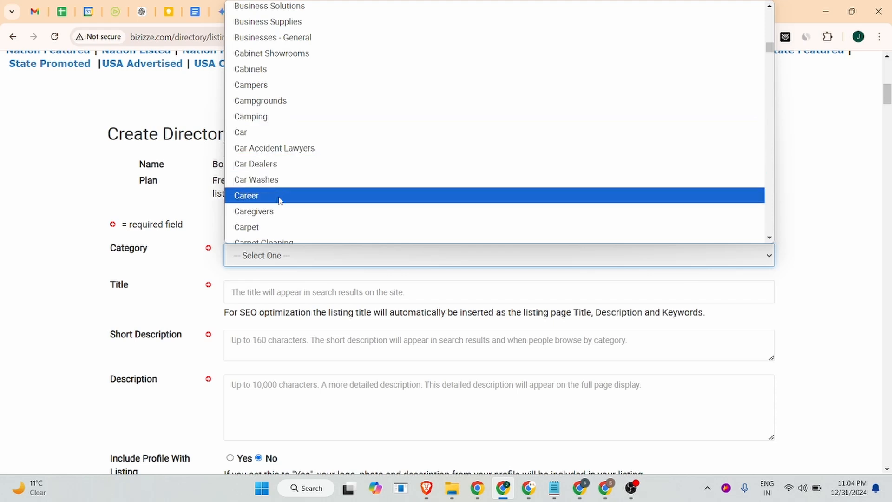
{"action": "scroll", "coordinate": [278, 198], "scroll_direction": "down", "scroll_amount": 2}
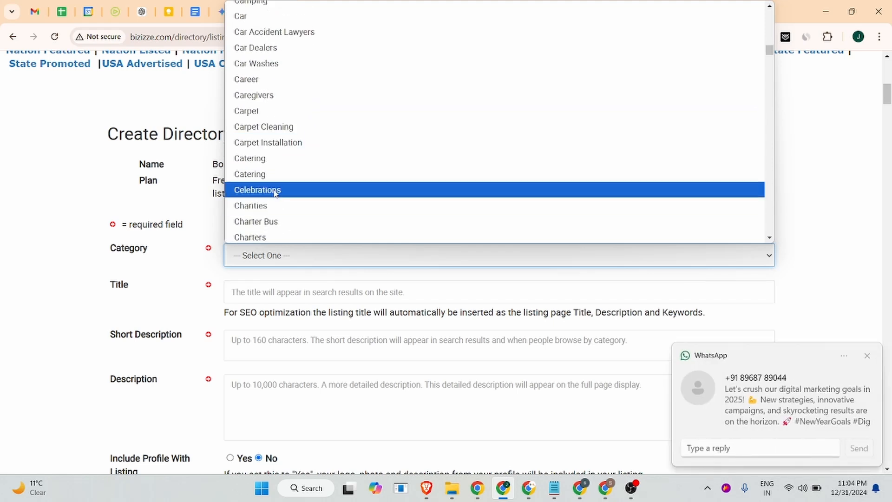
{"action": "scroll", "coordinate": [275, 192], "scroll_direction": "down", "scroll_amount": 2}
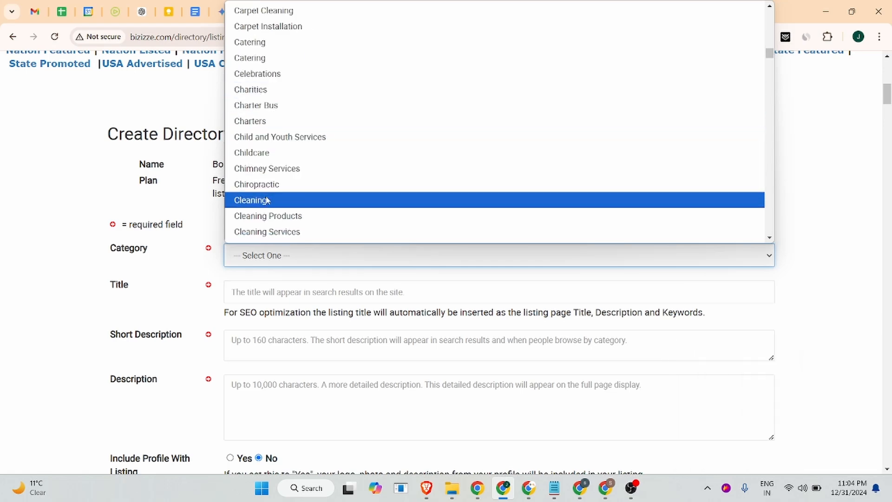
{"action": "scroll", "coordinate": [267, 200], "scroll_direction": "down", "scroll_amount": 2}
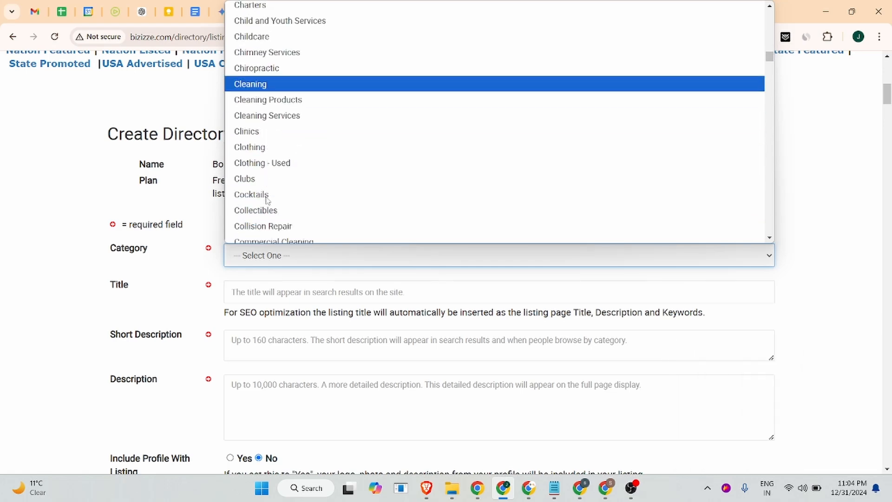
{"action": "scroll", "coordinate": [270, 181], "scroll_direction": "down", "scroll_amount": 2}
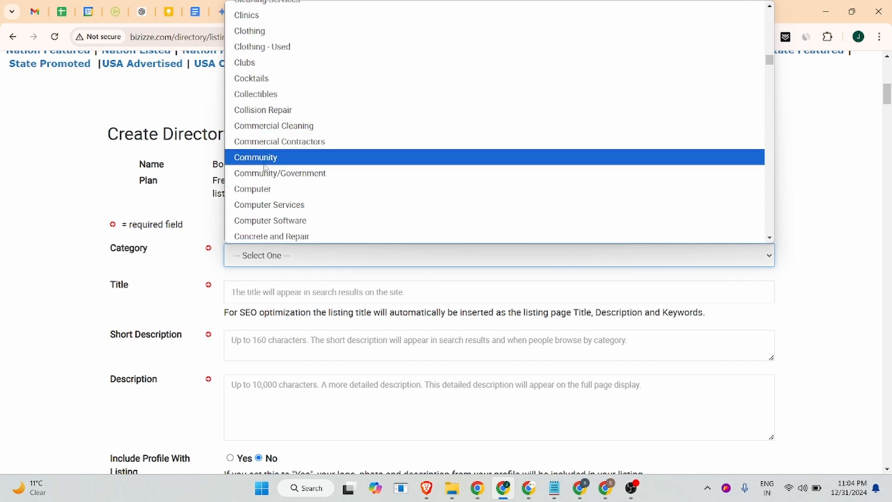
{"action": "scroll", "coordinate": [265, 168], "scroll_direction": "down", "scroll_amount": 2}
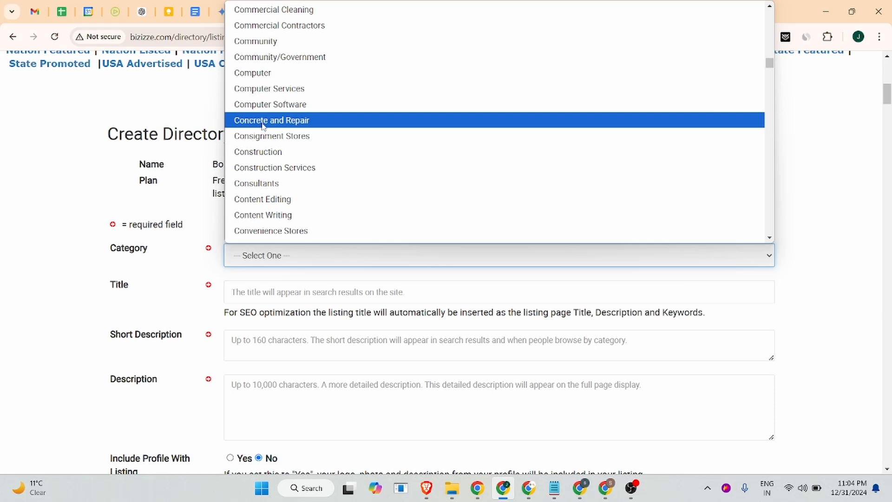
{"action": "scroll", "coordinate": [263, 126], "scroll_direction": "down", "scroll_amount": 2}
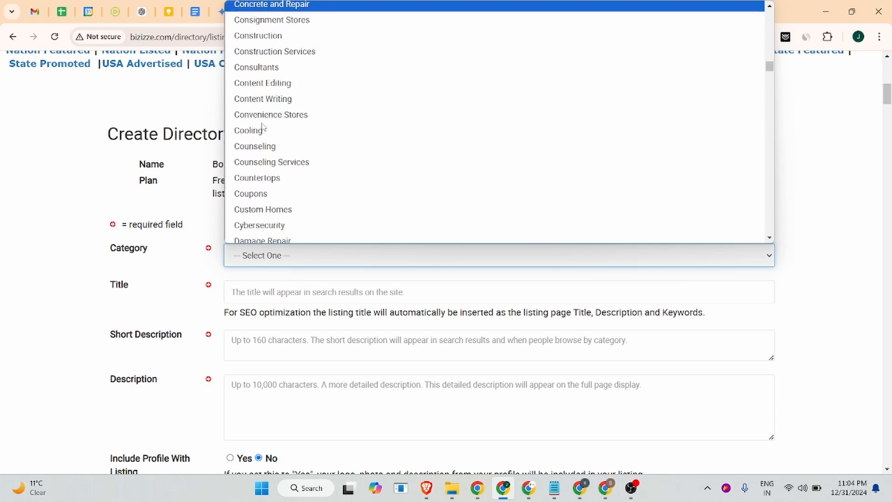
{"action": "scroll", "coordinate": [264, 128], "scroll_direction": "down", "scroll_amount": 2}
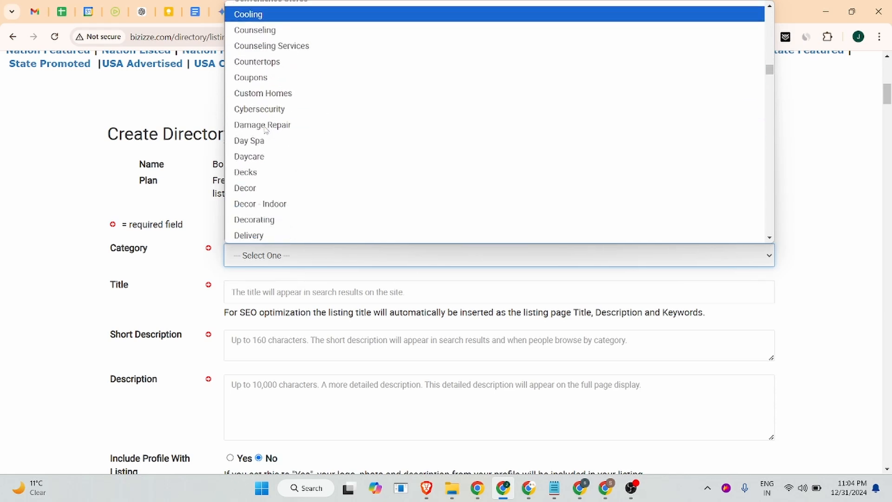
{"action": "scroll", "coordinate": [264, 129], "scroll_direction": "down", "scroll_amount": 4}
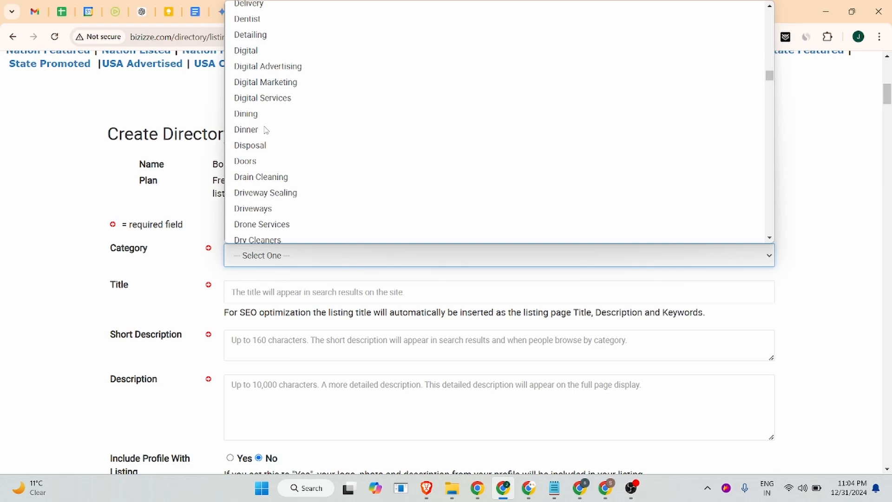
{"action": "scroll", "coordinate": [266, 130], "scroll_direction": "down", "scroll_amount": 4}
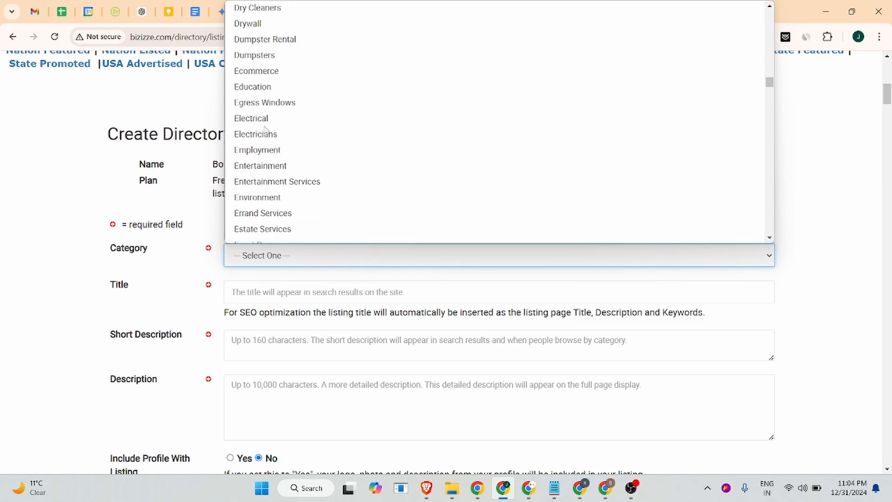
{"action": "left_click", "coordinate": [266, 151]}
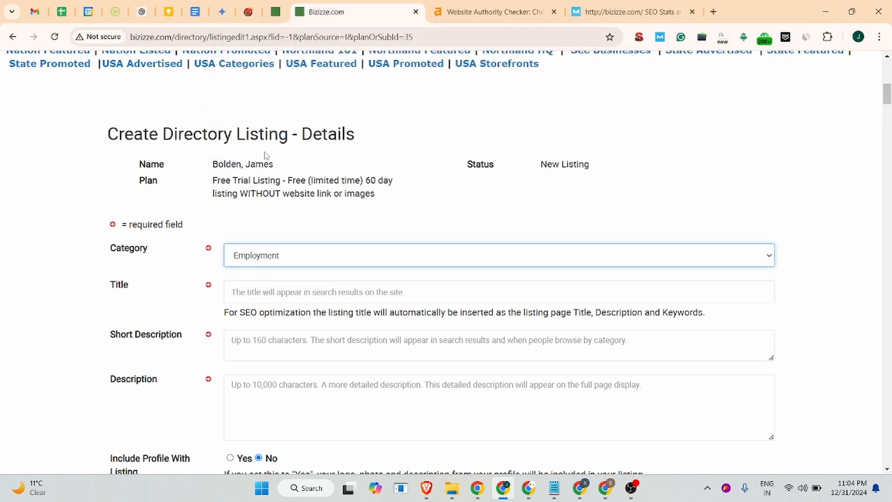
Copy the Jobma title line from the Business Listing document and paste it as the listing's Title
{"action": "left_click", "coordinate": [273, 292]}
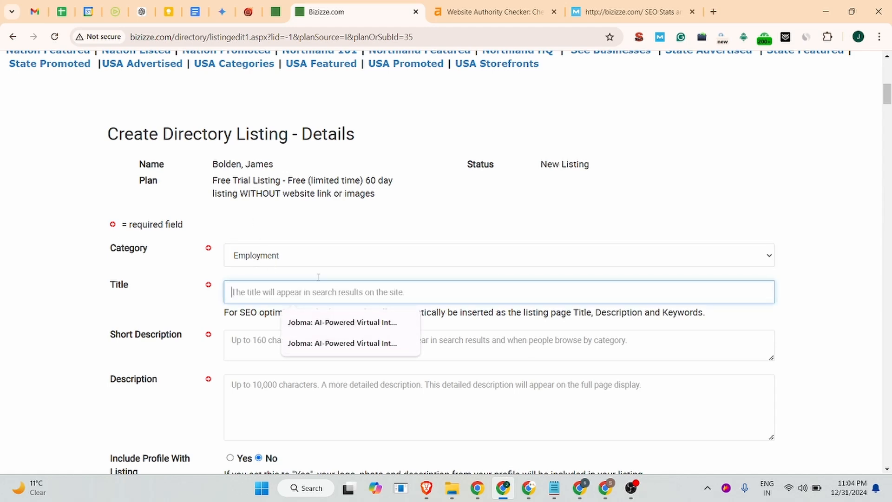
{"action": "left_click", "coordinate": [195, 11]}
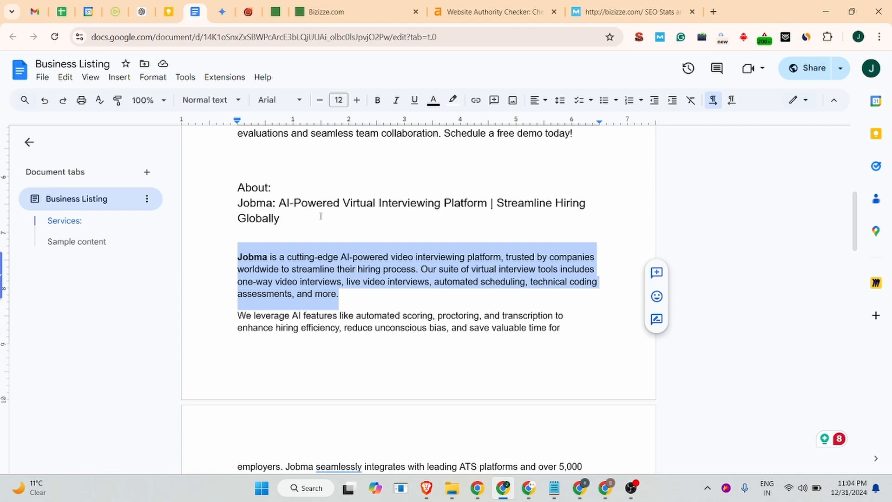
{"action": "left_click_drag", "start_coordinate": [294, 219], "coordinate": [235, 208]}
{"action": "key", "text": "ctrl+c"}
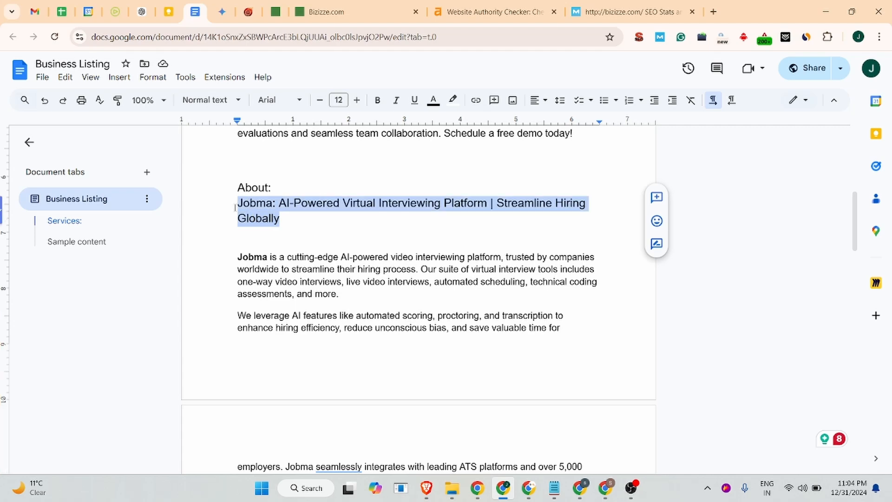
{"action": "left_click", "coordinate": [325, 12]}
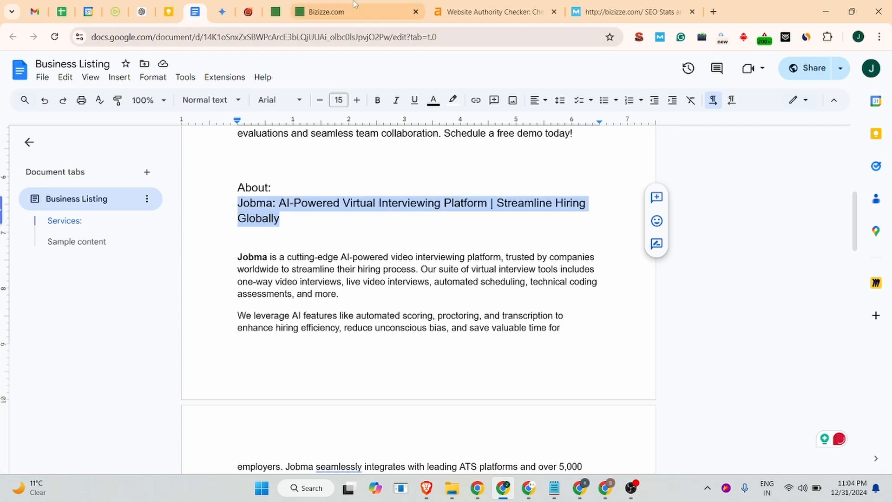
{"action": "key", "text": "ctrl+v"}
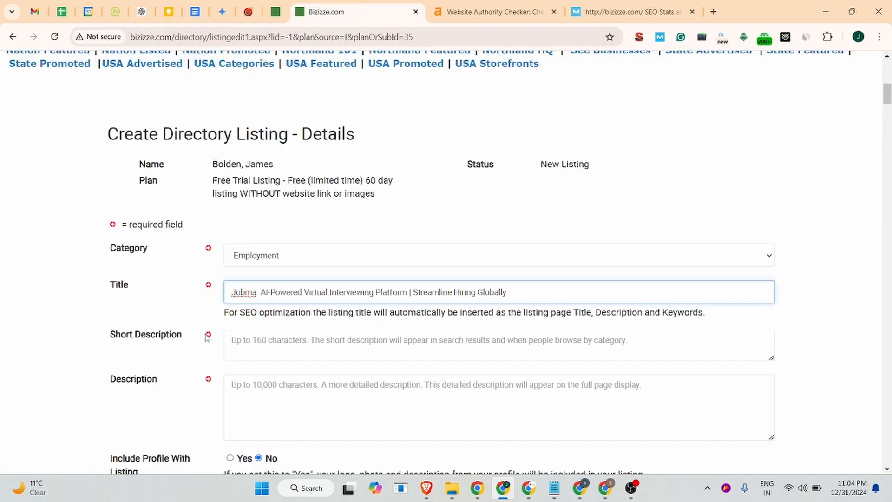
Paste the jobma.com headline and tagline into the Short Description, joining them on one line with a comma
{"action": "left_click", "coordinate": [227, 343]}
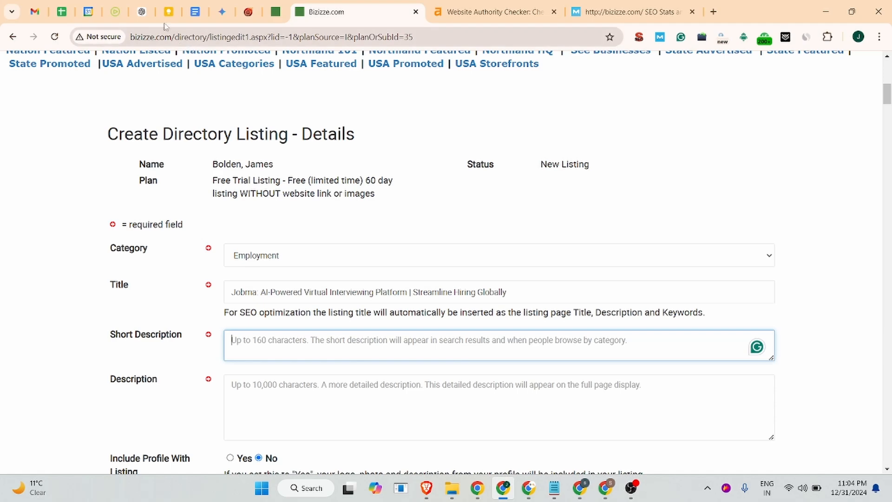
{"action": "left_click", "coordinate": [141, 12]}
{"action": "left_click", "coordinate": [116, 12]}
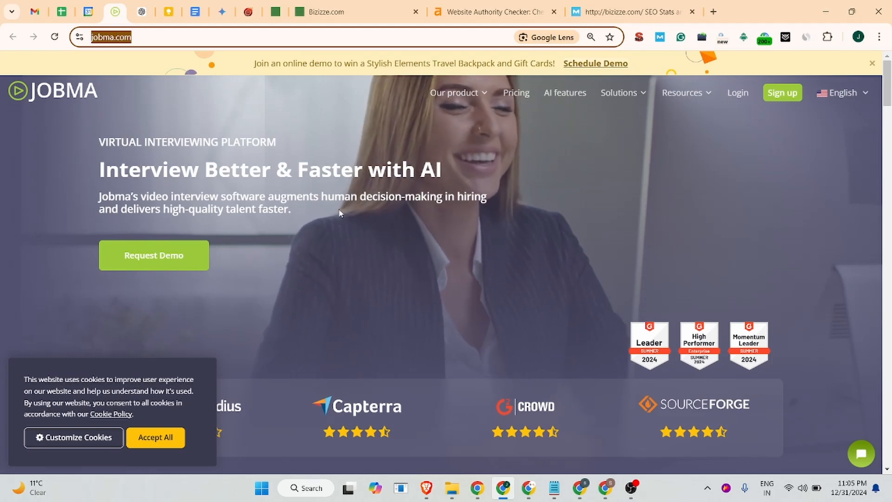
{"action": "left_click_drag", "start_coordinate": [291, 209], "coordinate": [99, 198]}
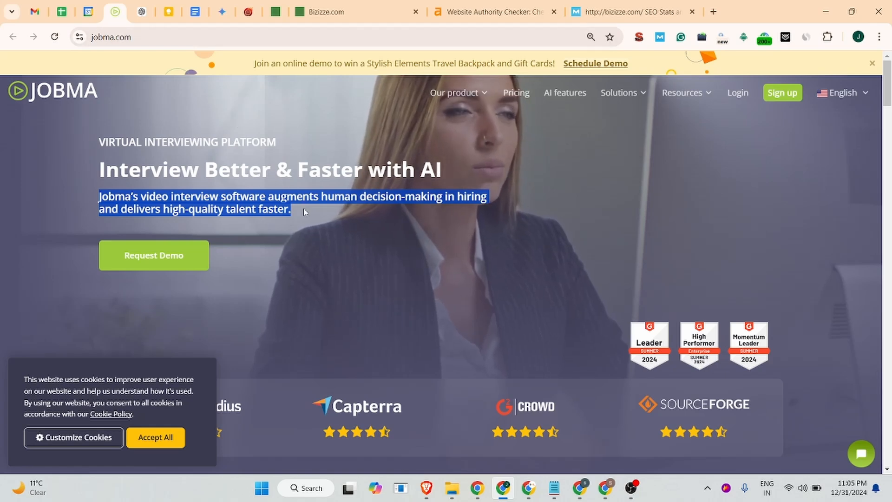
{"action": "left_click_drag", "start_coordinate": [304, 212], "coordinate": [99, 165]}
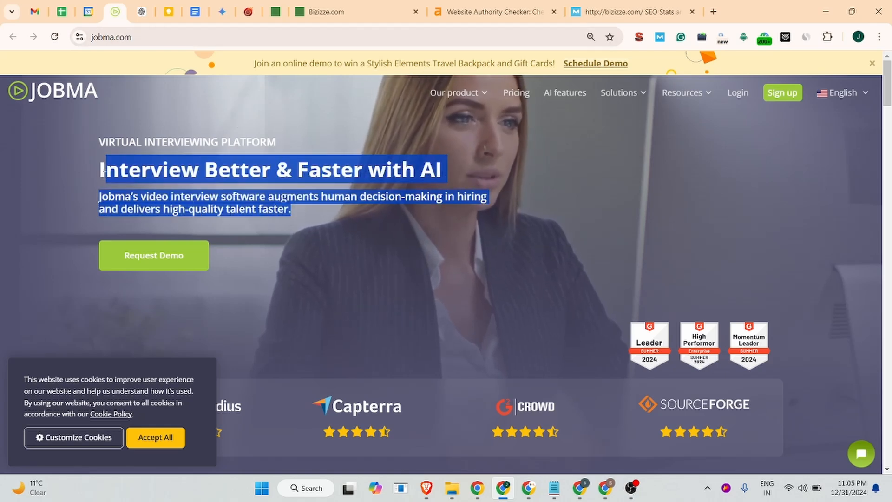
{"action": "left_click", "coordinate": [365, 6]}
{"action": "type", "text": "Interview Better & Faster with AI Jobma’s video interview software augments human decision making in hiring and delivers high quality talent faster."}
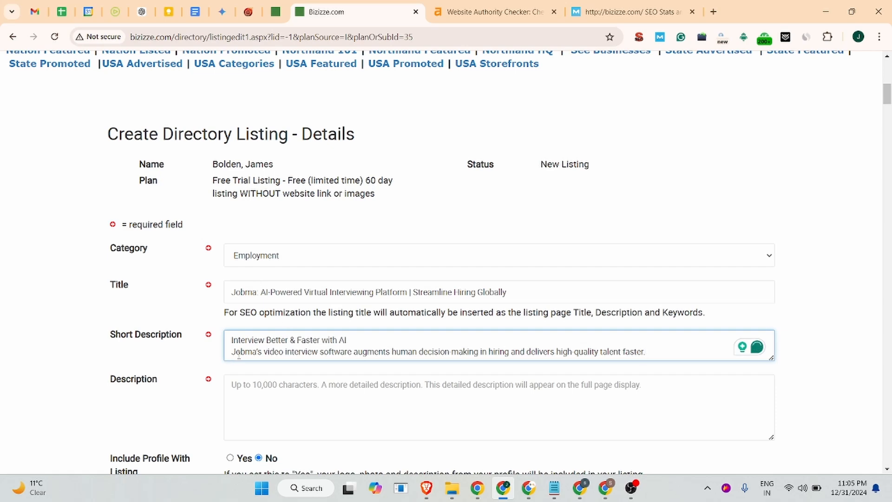
{"action": "left_click", "coordinate": [232, 352]}
{"action": "key", "text": "BackSpace"}
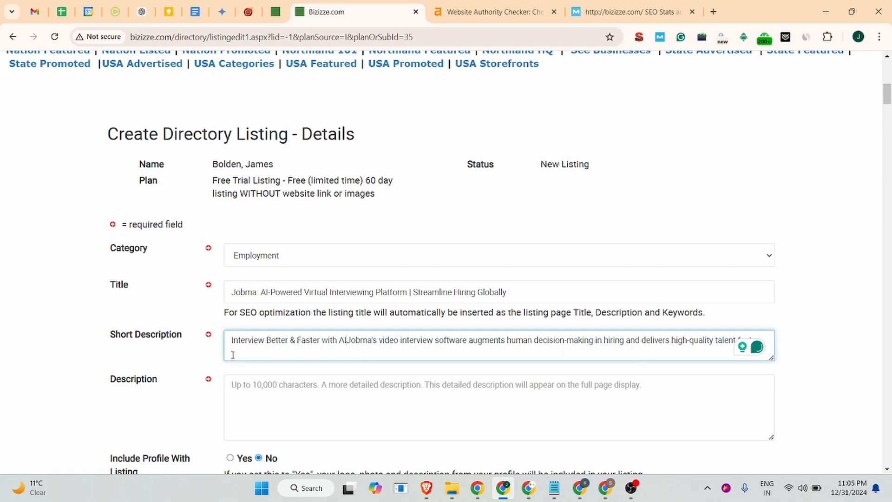
{"action": "type", "text": ","}
Copy the first About paragraph about Jobma from the Business Listing document and paste it into the Description, followed by a blank line
{"action": "scroll", "coordinate": [311, 354], "scroll_direction": "down", "scroll_amount": 3}
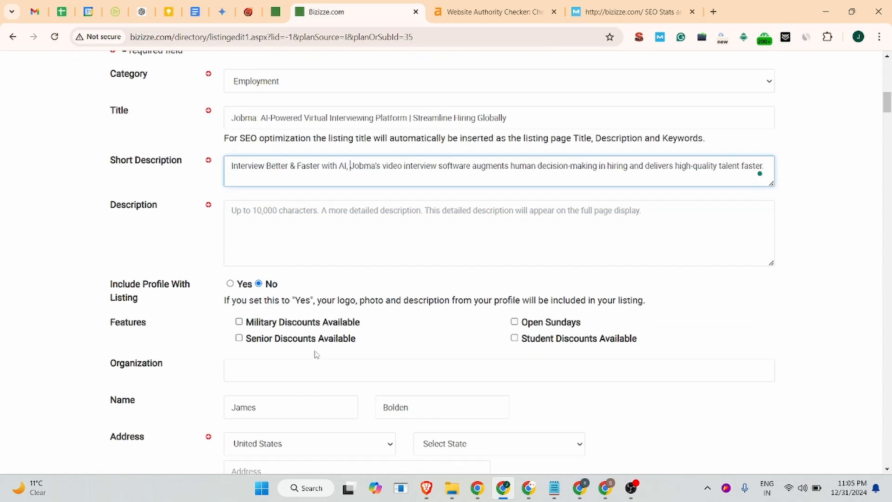
{"action": "left_click", "coordinate": [263, 230]}
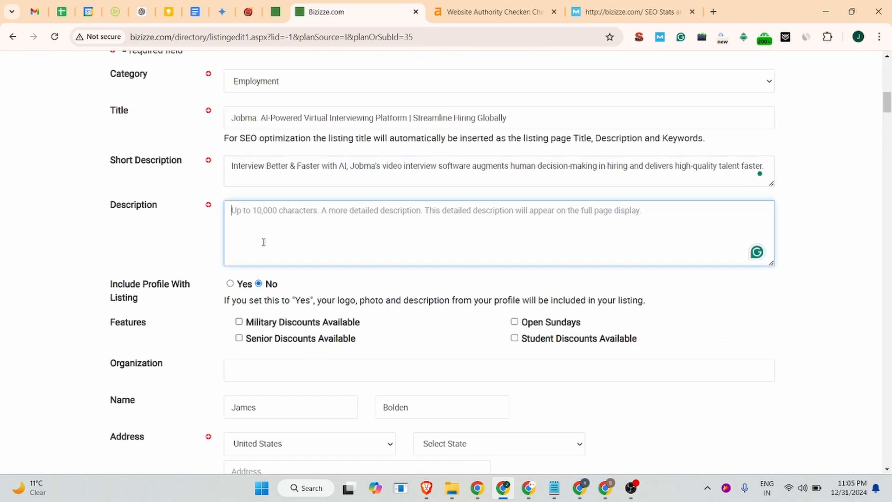
{"action": "left_click", "coordinate": [195, 11]}
{"action": "scroll", "coordinate": [344, 222], "scroll_direction": "down", "scroll_amount": 3}
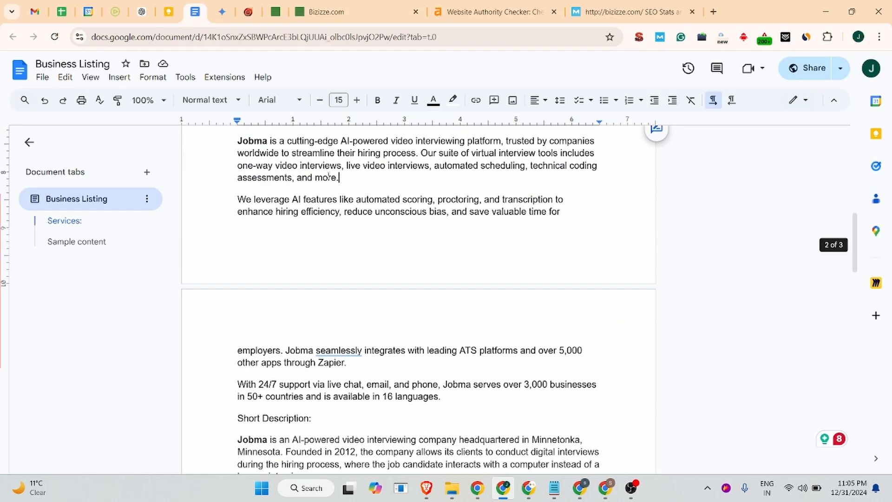
{"action": "left_click_drag", "start_coordinate": [338, 178], "coordinate": [205, 146]}
{"action": "key", "text": "ctrl+c"}
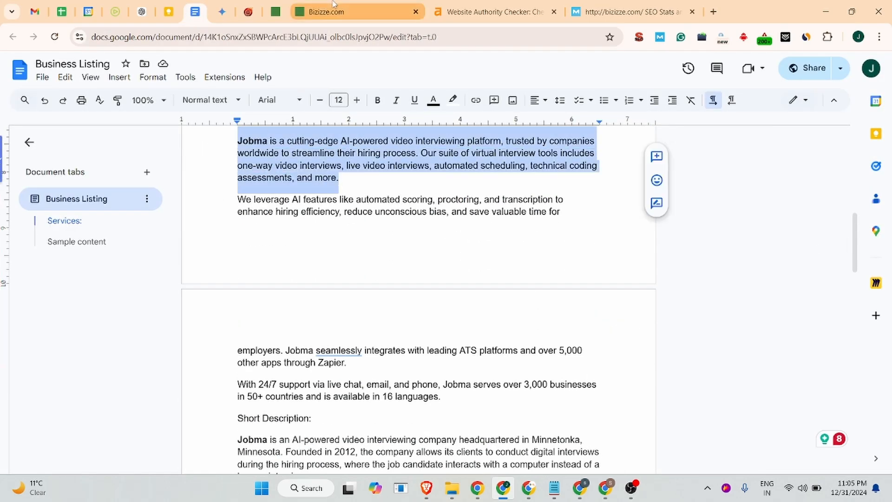
{"action": "left_click", "coordinate": [326, 11]}
{"action": "key", "text": "ctrl+v"}
{"action": "key", "text": "Return"}
{"action": "key", "text": "Return"}
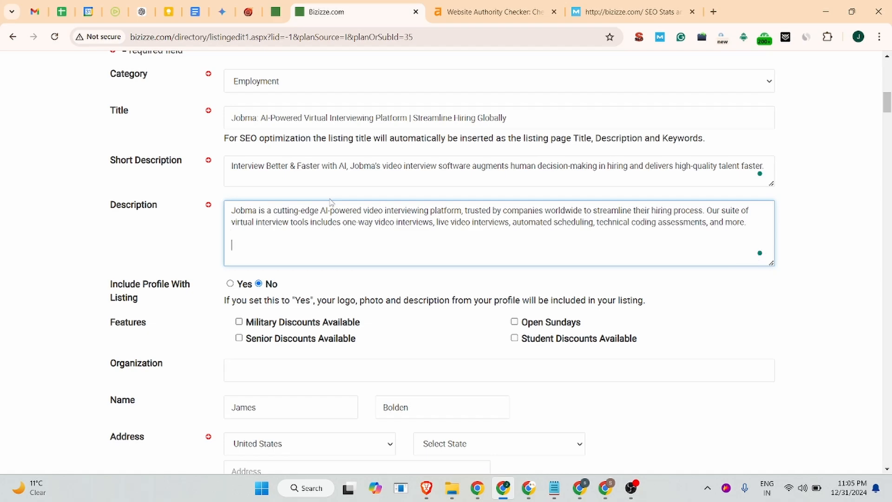
Copy the paragraph starting 'We leverage AI features' from the document and paste it into the Description, adding a blank line
{"action": "left_click", "coordinate": [195, 11]}
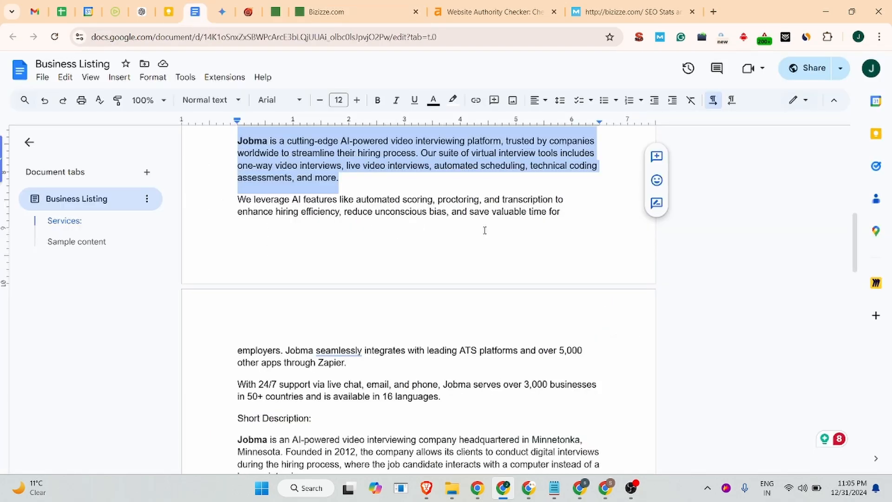
{"action": "left_click_drag", "start_coordinate": [358, 367], "coordinate": [220, 206]}
{"action": "key", "text": "ctrl+c"}
{"action": "left_click", "coordinate": [353, 11]}
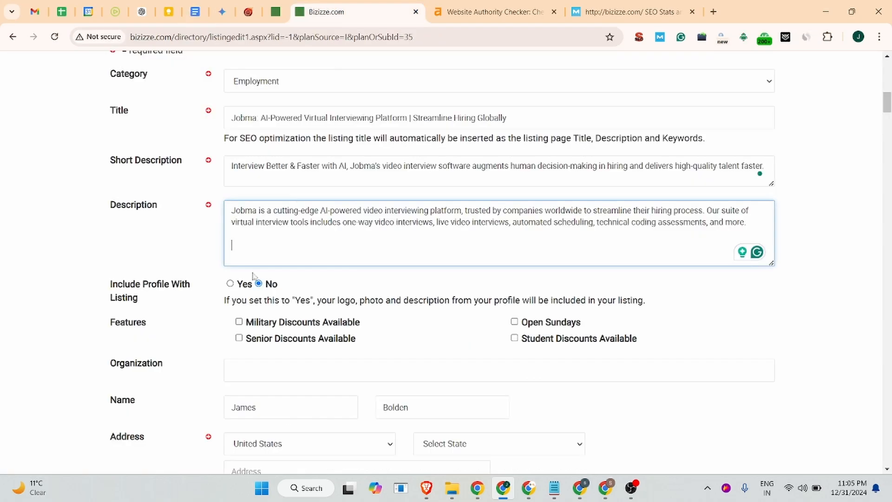
{"action": "key", "text": "ctrl+v"}
{"action": "key", "text": "Return"}
{"action": "key", "text": "Return"}
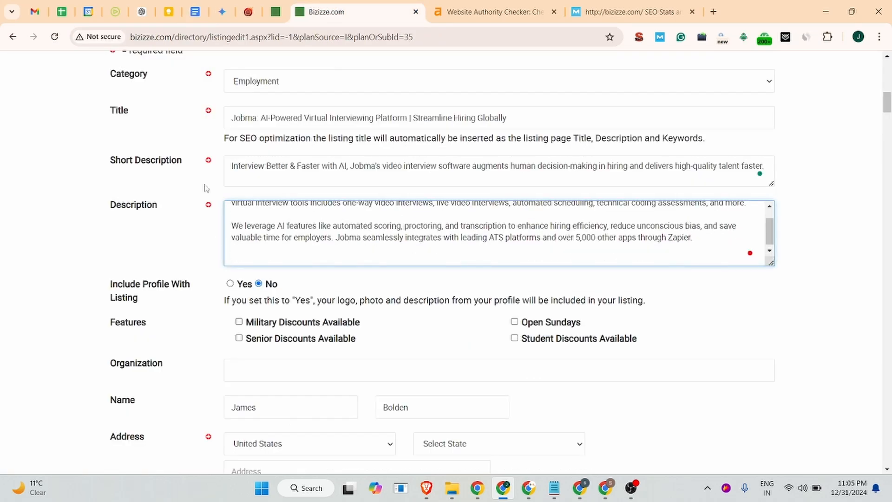
Copy the '24/7 support' paragraph from the document and paste it at the end of the Description
{"action": "left_click", "coordinate": [195, 11]}
{"action": "scroll", "coordinate": [427, 224], "scroll_direction": "down", "scroll_amount": 4}
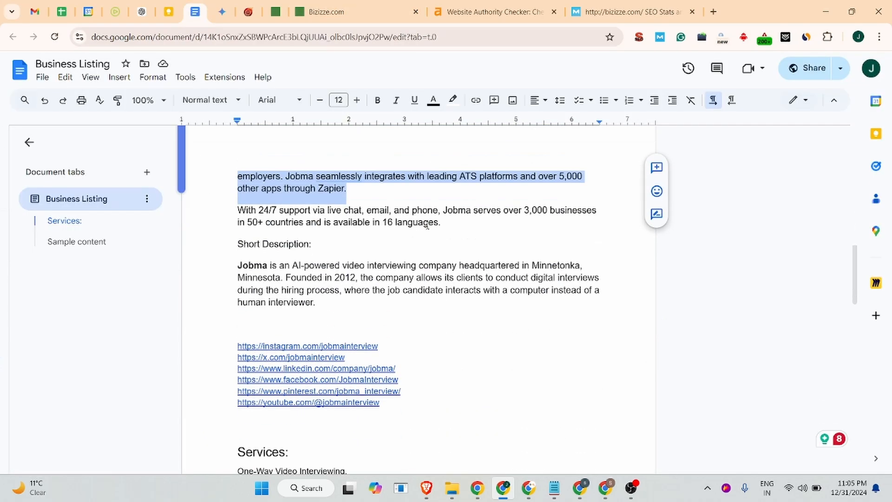
{"action": "left_click_drag", "start_coordinate": [444, 225], "coordinate": [237, 211]}
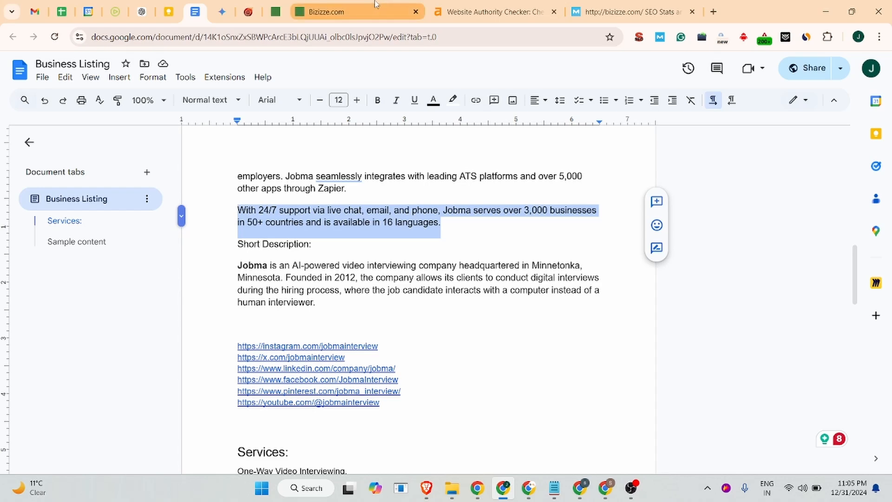
{"action": "left_click", "coordinate": [325, 12]}
{"action": "key", "text": "ctrl+v"}
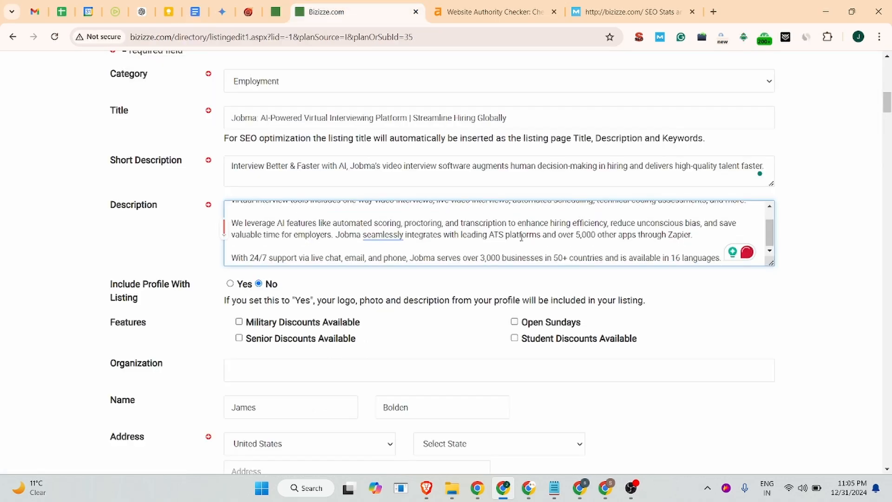
Fill the Organization field with Jobma
{"action": "scroll", "coordinate": [279, 256], "scroll_direction": "down", "scroll_amount": 3}
{"action": "left_click", "coordinate": [247, 253]}
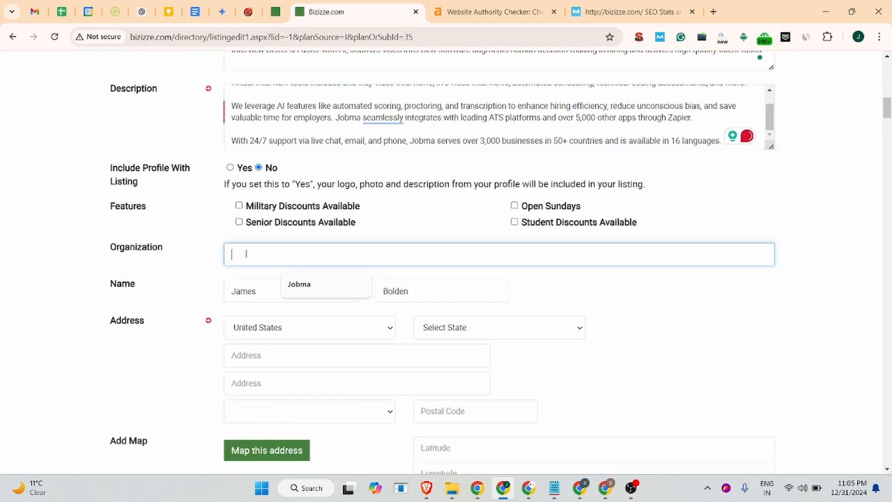
{"action": "left_click", "coordinate": [298, 285]}
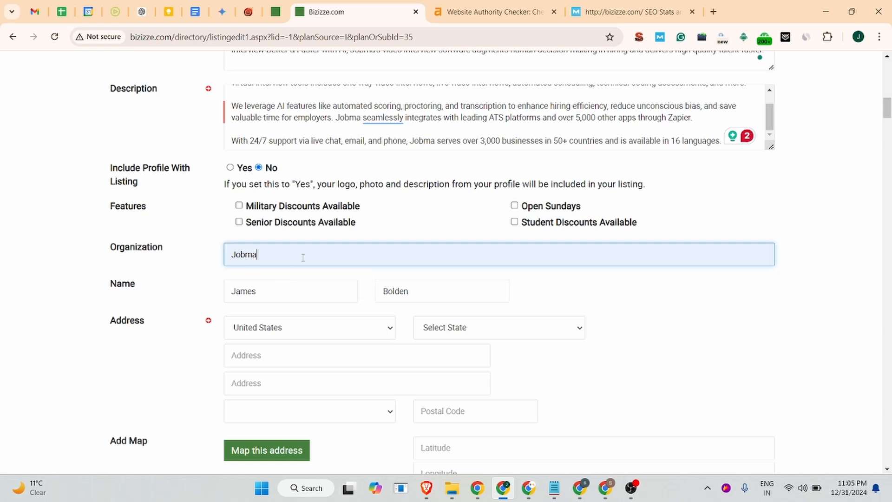
Review the address options and look up Jobma's address details in the Business Listing document
{"action": "scroll", "coordinate": [278, 279], "scroll_direction": "down", "scroll_amount": 1}
{"action": "left_click", "coordinate": [311, 274]}
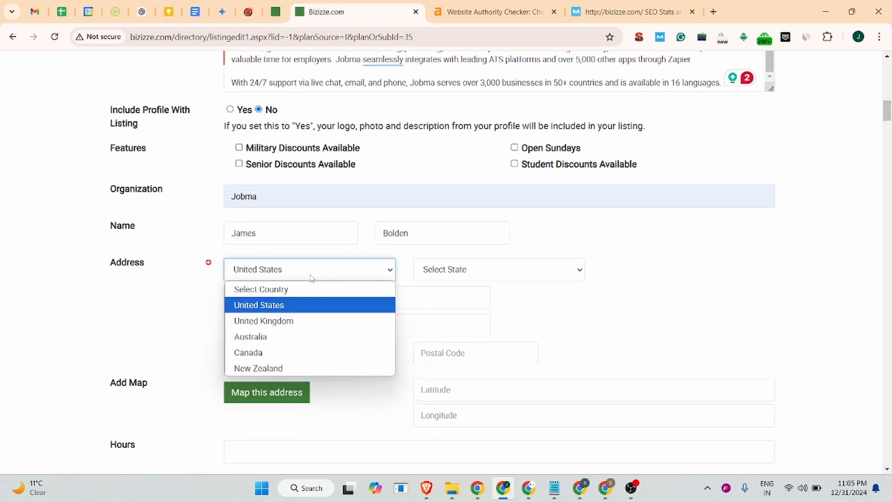
{"action": "left_click", "coordinate": [470, 274]}
{"action": "scroll", "coordinate": [474, 251], "scroll_direction": "down", "scroll_amount": 1}
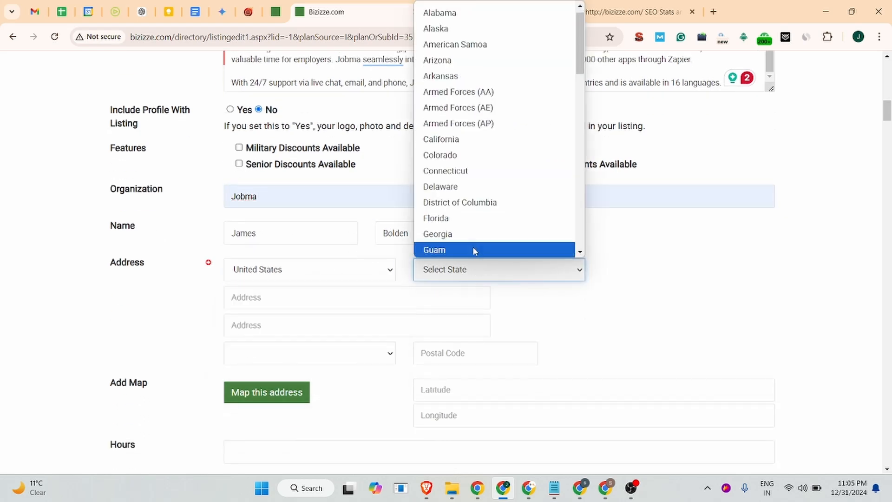
{"action": "left_click", "coordinate": [675, 240]}
{"action": "left_click", "coordinate": [483, 279]}
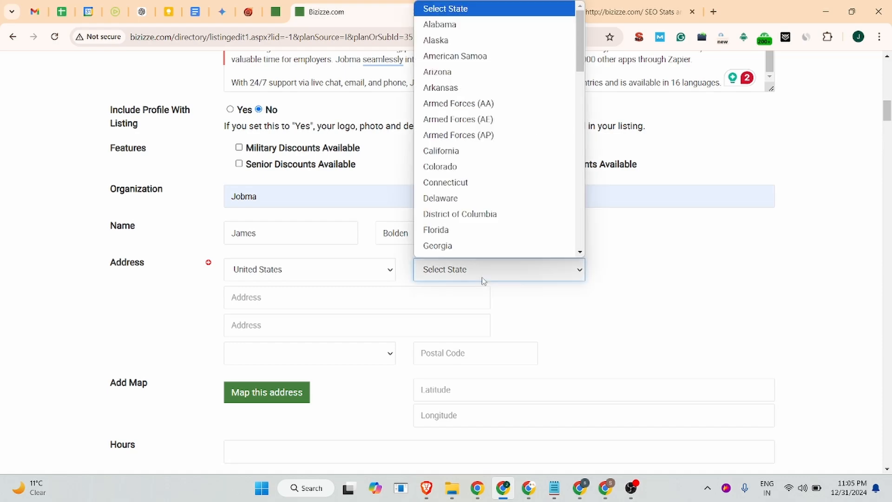
{"action": "scroll", "coordinate": [464, 209], "scroll_direction": "down", "scroll_amount": 1}
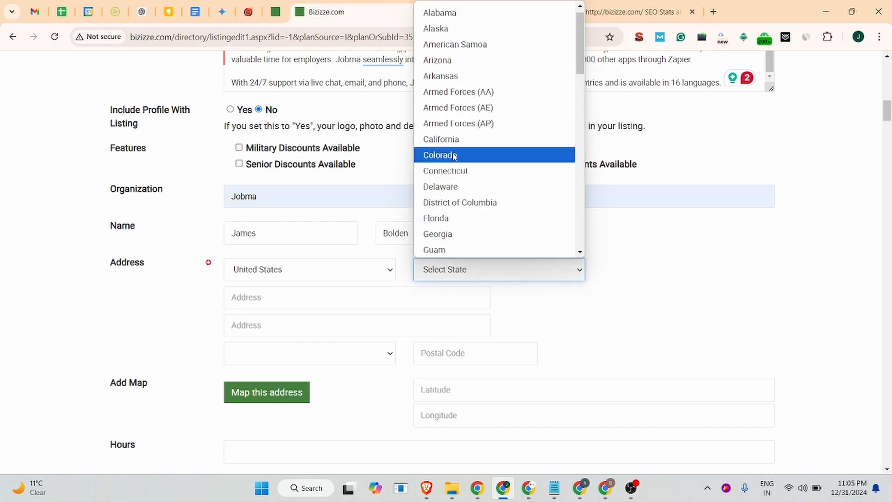
{"action": "left_click", "coordinate": [195, 12]}
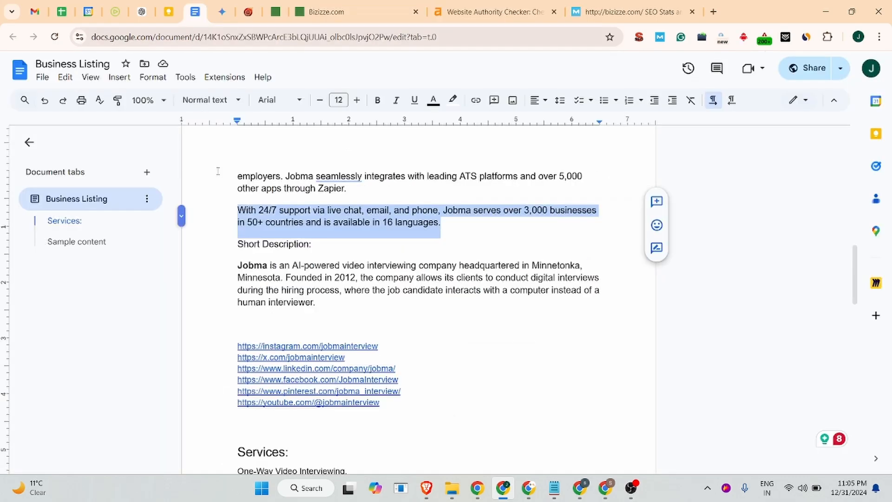
{"action": "scroll", "coordinate": [294, 265], "scroll_direction": "up", "scroll_amount": 15}
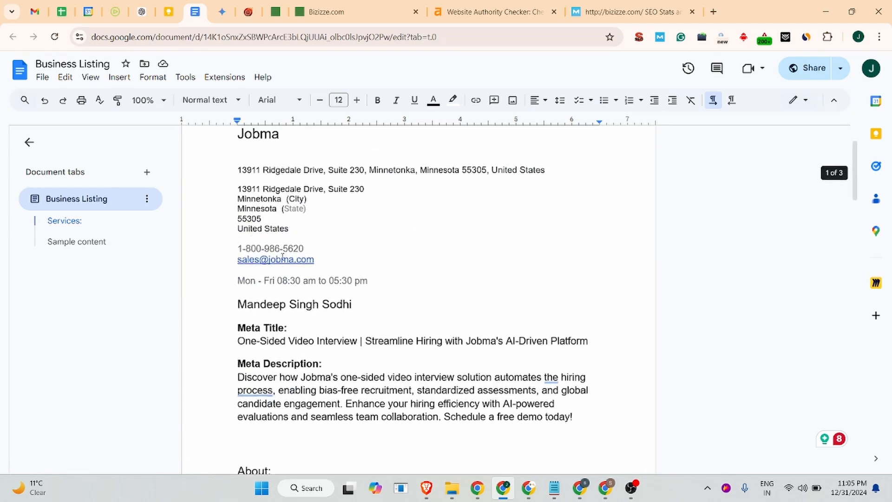
{"action": "left_click", "coordinate": [331, 10]}
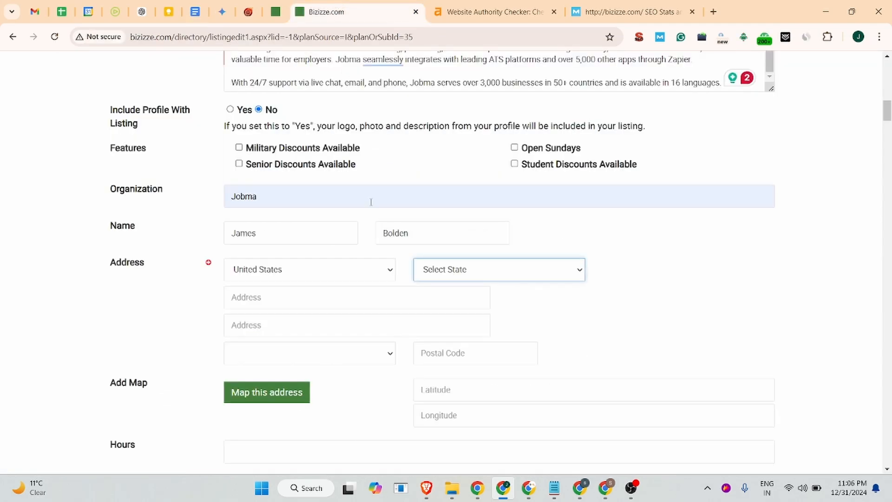
Set the address state to Minnesota
{"action": "left_click", "coordinate": [442, 274]}
{"action": "key", "text": "m"}
{"action": "key", "text": "m"}
{"action": "key", "text": "m"}
{"action": "key", "text": "m"}
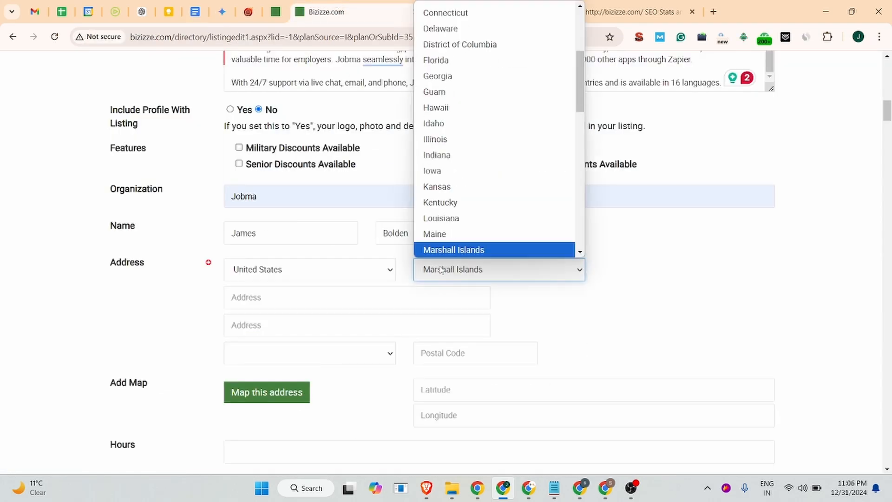
{"action": "key", "text": "m"}
{"action": "key", "text": "m"}
{"action": "key", "text": "m"}
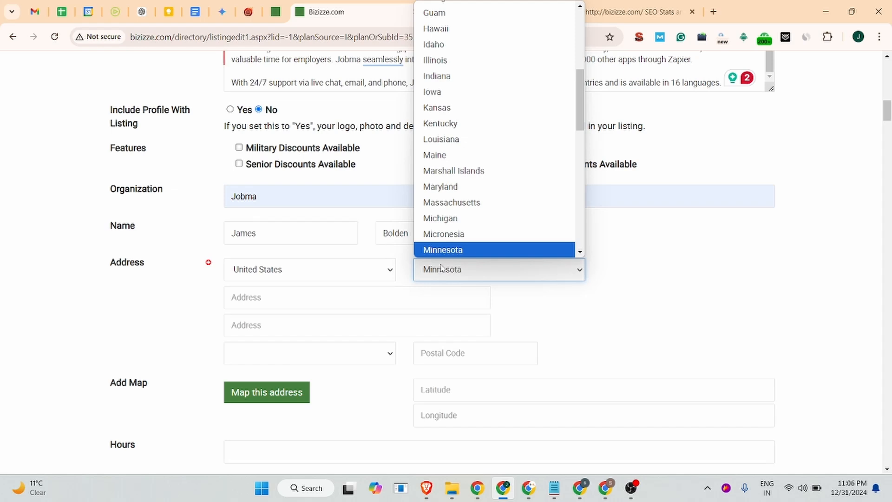
{"action": "left_click", "coordinate": [453, 251]}
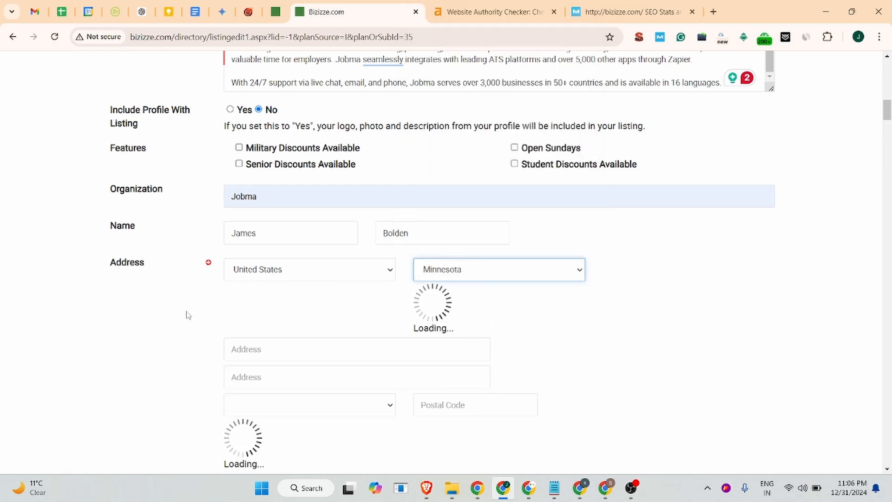
Enter 13911 Ridgedale Drive, Suite 230 as the street address and pick Minnetonka as the city
{"action": "left_click", "coordinate": [265, 298]}
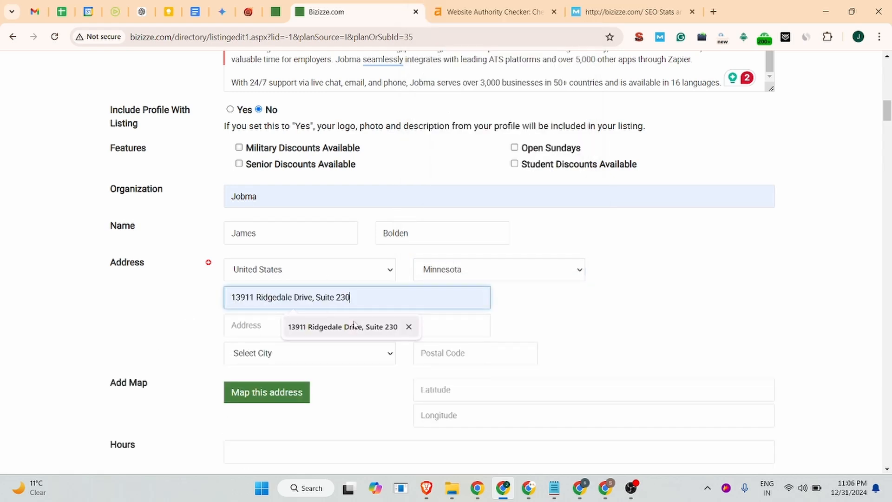
{"action": "left_click", "coordinate": [302, 326]}
{"action": "left_click", "coordinate": [274, 355]}
{"action": "key", "text": "m"}
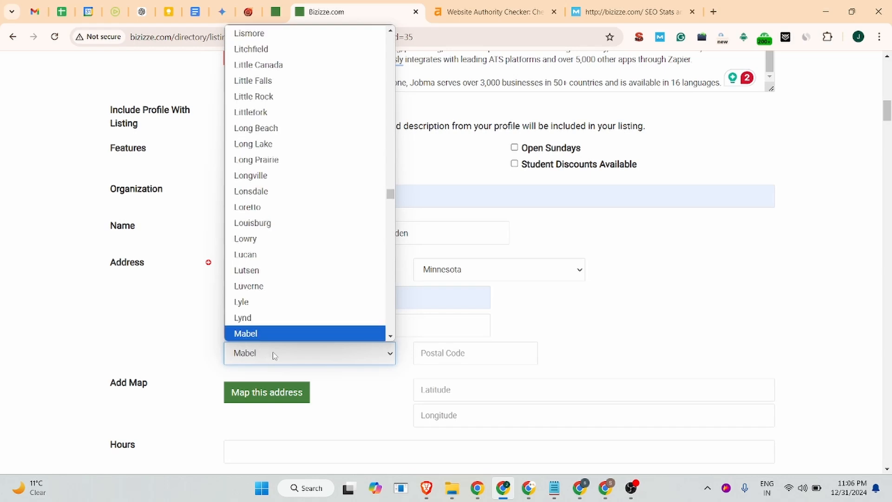
{"action": "key", "text": "Down"}
{"action": "key", "text": "Down"}
{"action": "key", "text": "Down"}
{"action": "key", "text": "Down"}
{"action": "key", "text": "Down"}
{"action": "key", "text": "Down"}
{"action": "key", "text": "Down"}
{"action": "key", "text": "Down"}
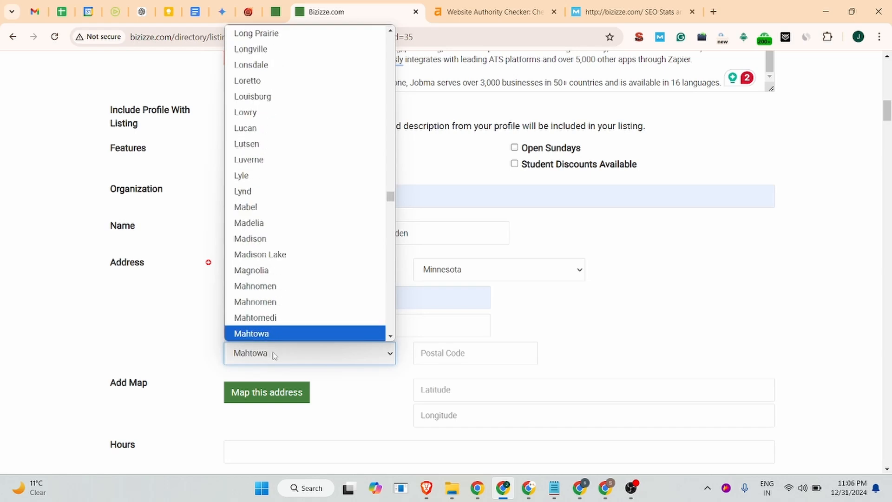
{"action": "key", "text": "Down"}
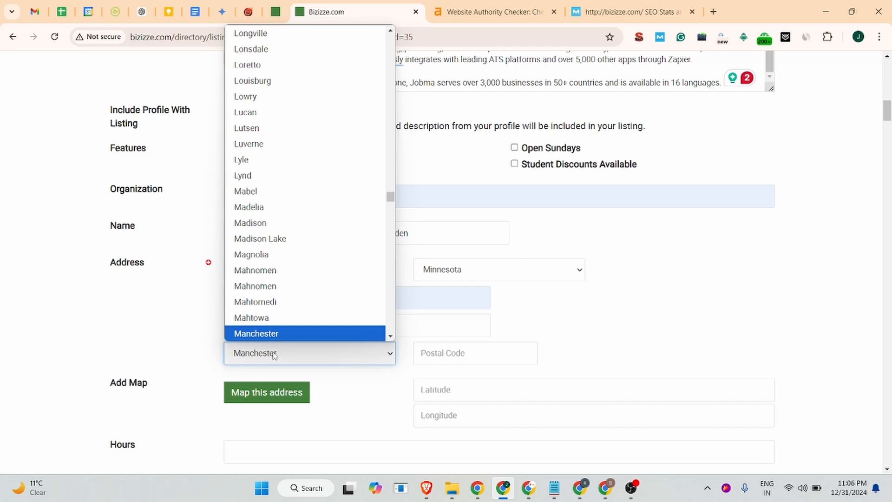
{"action": "key", "text": "Down"}
{"action": "key", "text": "Down"}
{"action": "key", "text": "Down"}
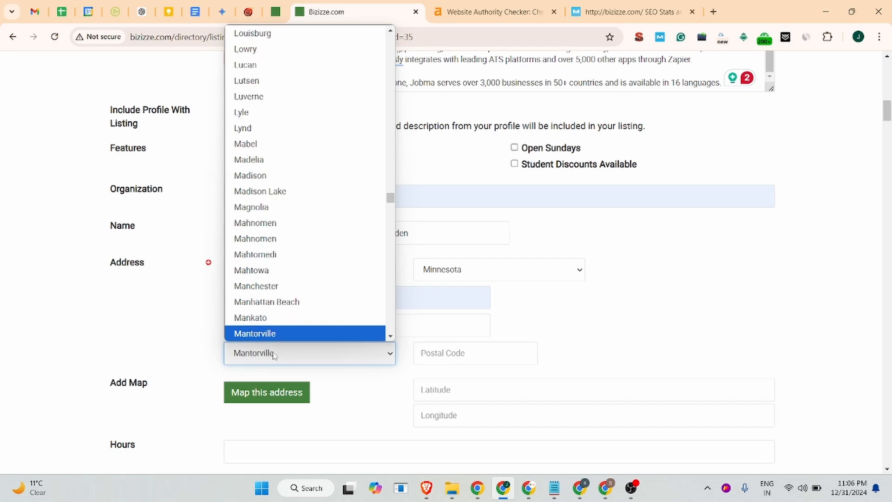
{"action": "key", "text": "Down"}
{"action": "key", "text": "Down"}
{"action": "key", "text": "Down"}
{"action": "key", "text": "Down"}
{"action": "key", "text": "Down"}
{"action": "key", "text": "Down"}
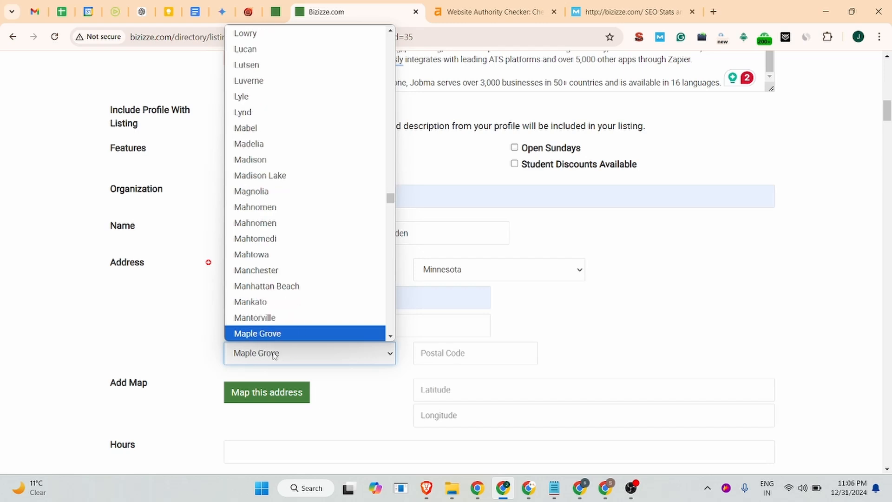
{"action": "key", "text": "Down"}
{"action": "key", "text": "Down"}
{"action": "key", "text": "Down"}
{"action": "key", "text": "Down"}
{"action": "key", "text": "Down"}
{"action": "key", "text": "Down"}
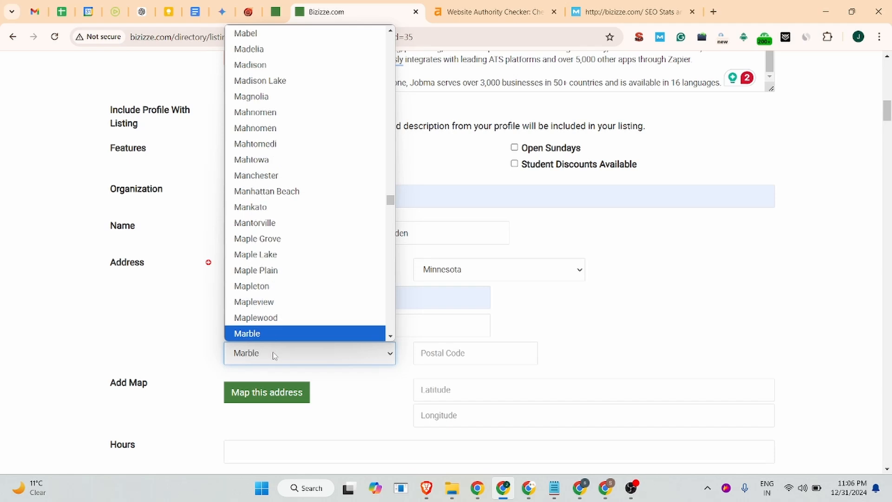
{"action": "key", "text": "Down"}
{"action": "key", "text": "Down"}
{"action": "key", "text": "Down"}
{"action": "key", "text": "Down"}
{"action": "key", "text": "Down"}
{"action": "key", "text": "Down"}
{"action": "key", "text": "Down"}
{"action": "key", "text": "Down"}
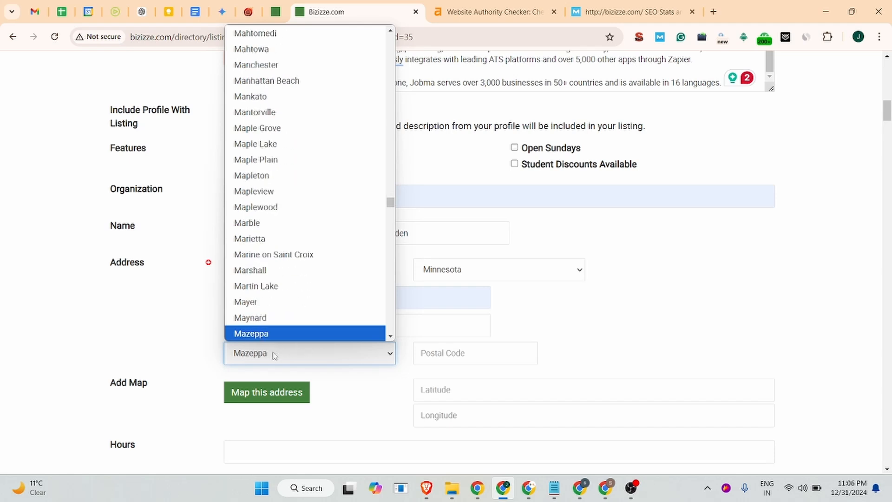
{"action": "scroll", "coordinate": [269, 313], "scroll_direction": "down", "scroll_amount": 7}
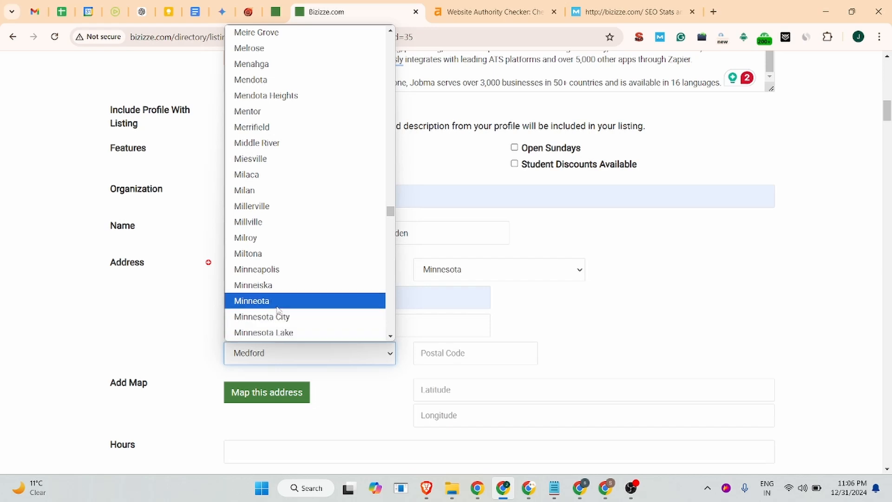
{"action": "scroll", "coordinate": [277, 306], "scroll_direction": "down", "scroll_amount": 2}
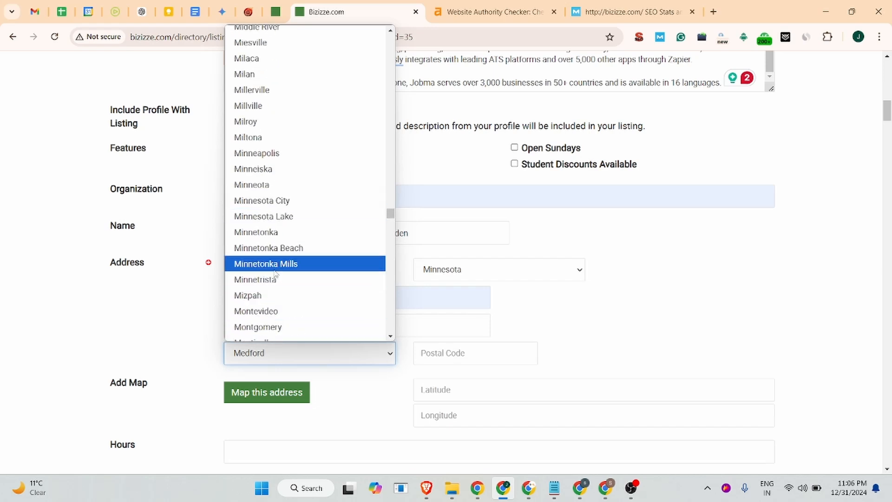
{"action": "left_click", "coordinate": [272, 236]}
Enter 55305 as the postal code
{"action": "left_click", "coordinate": [442, 352]}
{"action": "type", "text": "55305"}
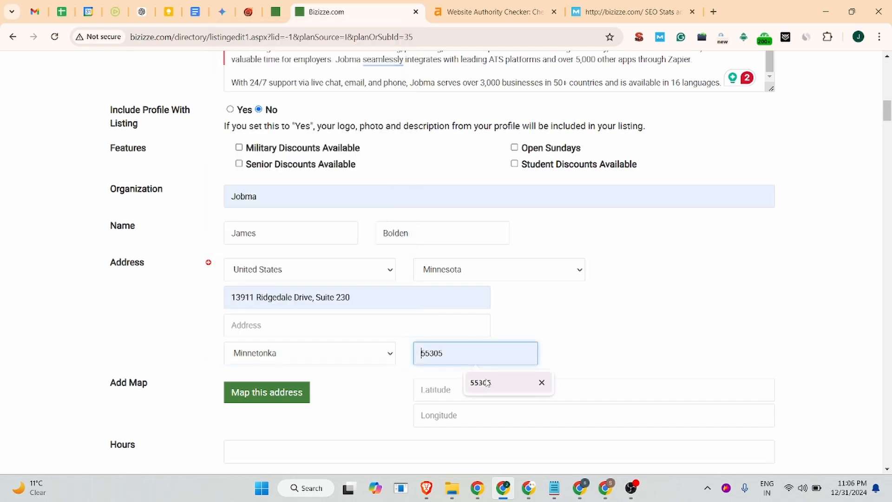
{"action": "scroll", "coordinate": [474, 364], "scroll_direction": "down", "scroll_amount": 2}
{"action": "left_click", "coordinate": [457, 279]}
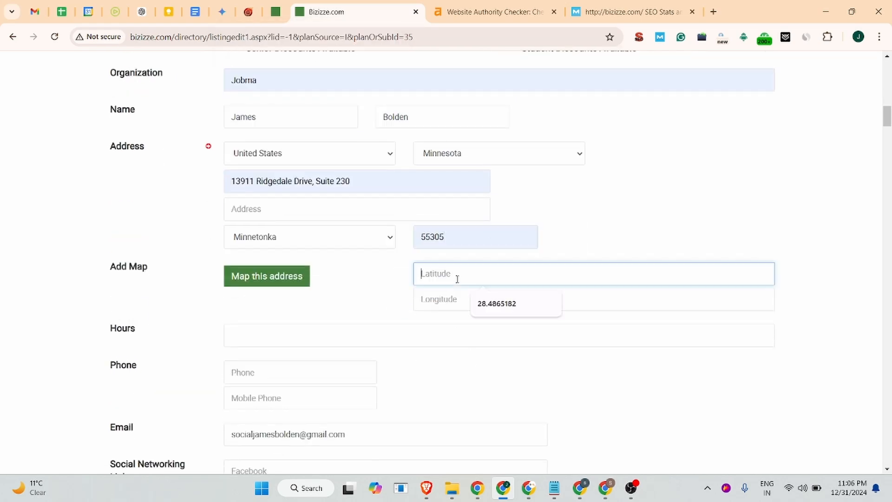
Fill the map coordinates with latitude 28.4865182 and longitude 77.3015575, and set hours to Mon - Fri 08:30 am to 05:30 pm
{"action": "left_click", "coordinate": [497, 303]}
{"action": "left_click", "coordinate": [497, 301]}
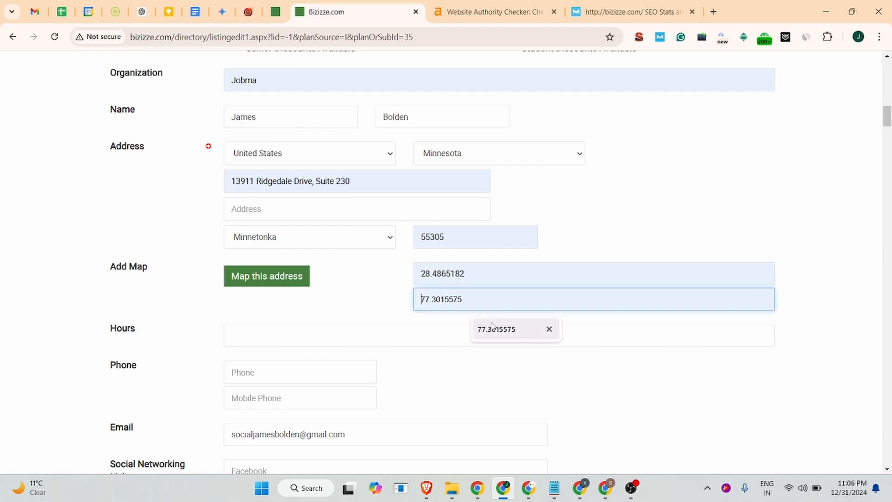
{"action": "left_click", "coordinate": [497, 330]}
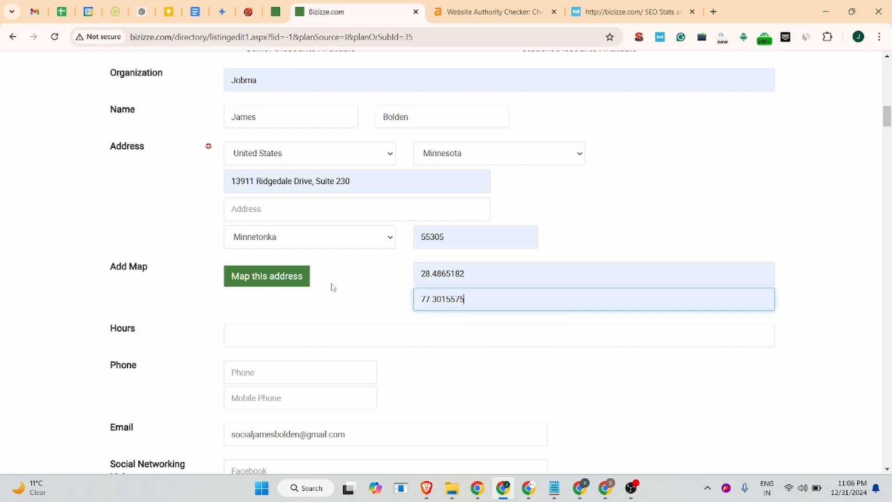
{"action": "left_click", "coordinate": [283, 332]}
{"action": "left_click", "coordinate": [340, 364]}
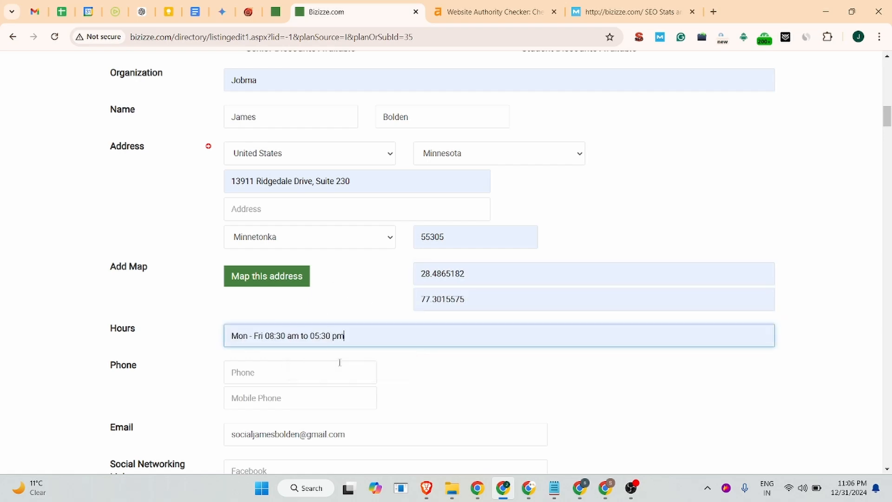
Enter the company's phone number in the phone field
{"action": "scroll", "coordinate": [324, 351], "scroll_direction": "down", "scroll_amount": 4}
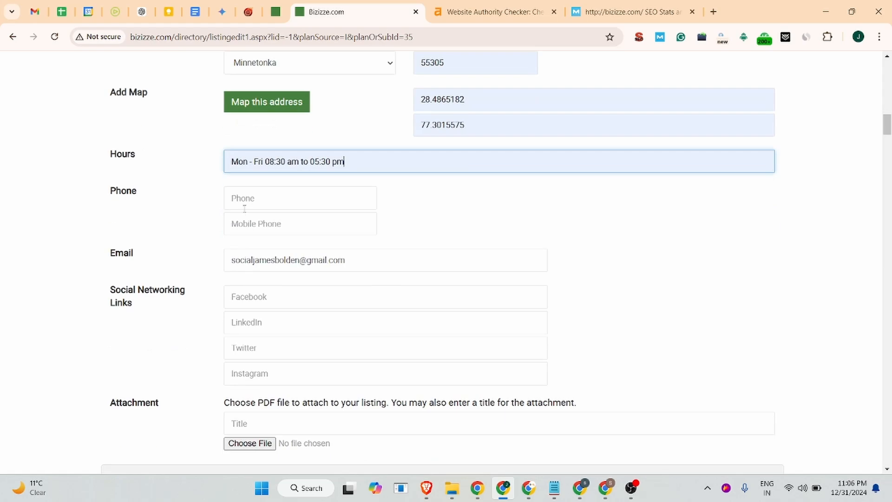
{"action": "left_click", "coordinate": [243, 199]}
{"action": "left_click", "coordinate": [318, 227]}
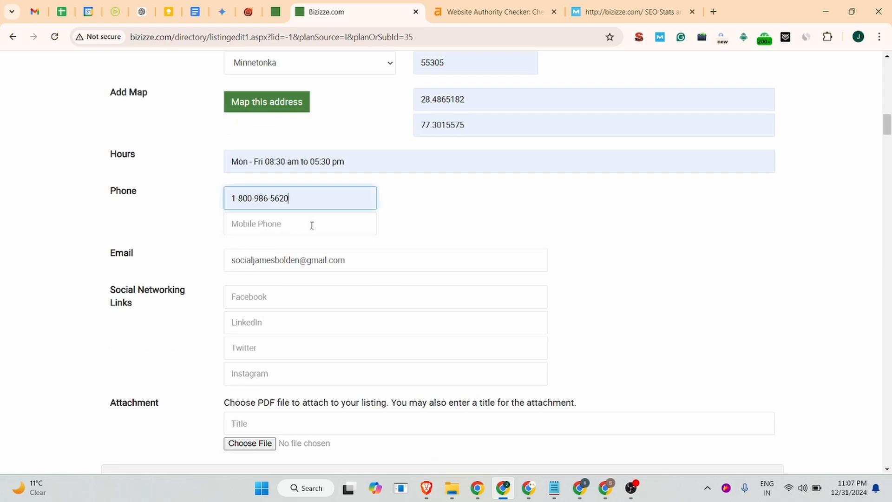
Replace the email with Jobma's sales email address copied from the Business Listing document
{"action": "left_click", "coordinate": [264, 262]}
{"action": "left_click_drag", "start_coordinate": [380, 258], "coordinate": [230, 261]}
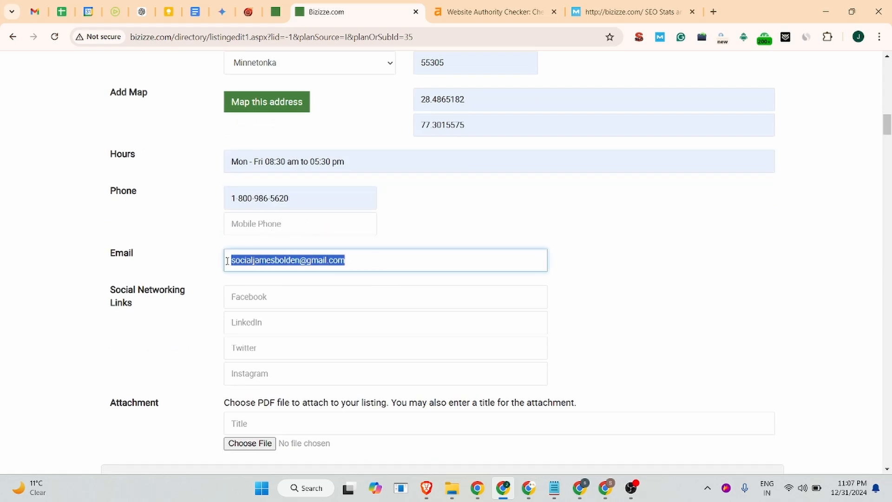
{"action": "key", "text": "BackSpace"}
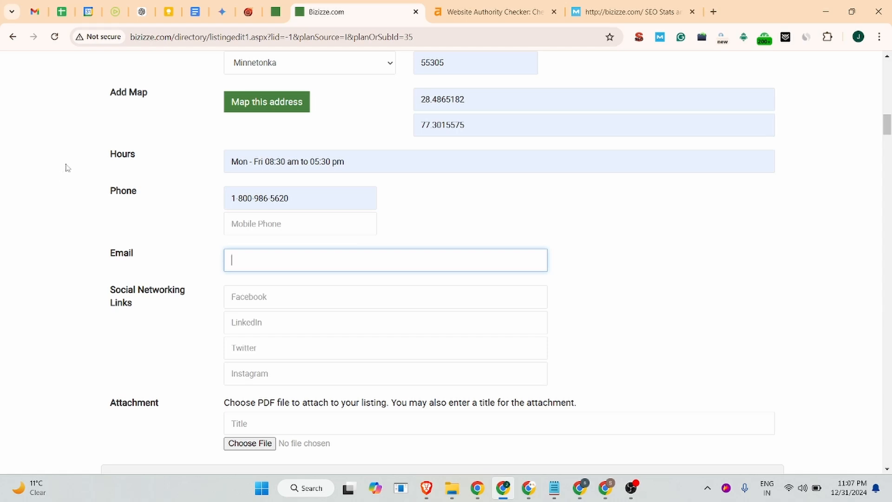
{"action": "left_click", "coordinate": [195, 12]}
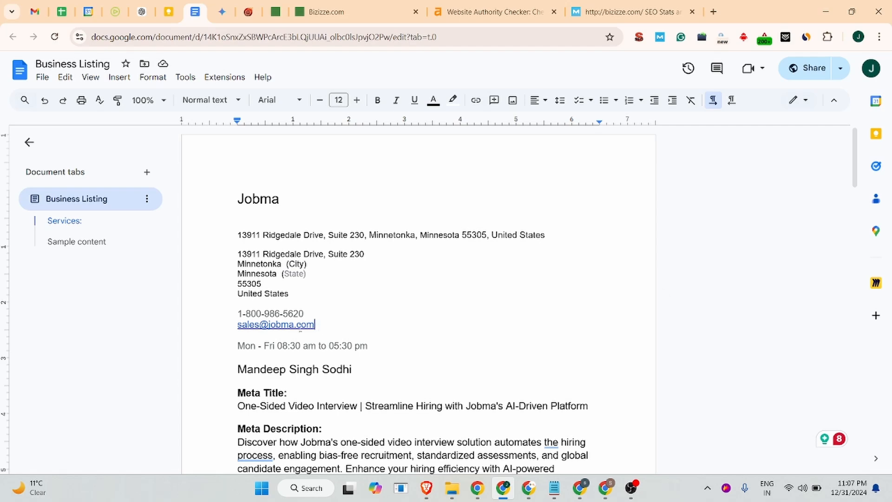
{"action": "triple_click", "coordinate": [320, 325]}
{"action": "key", "text": "ctrl+c"}
{"action": "left_click", "coordinate": [323, 9]}
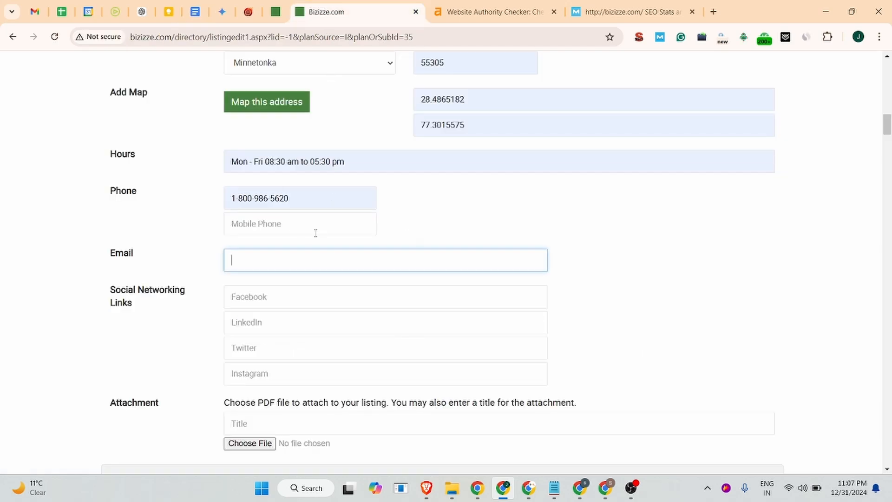
{"action": "key", "text": "ctrl+v"}
{"action": "left_click", "coordinate": [245, 303]}
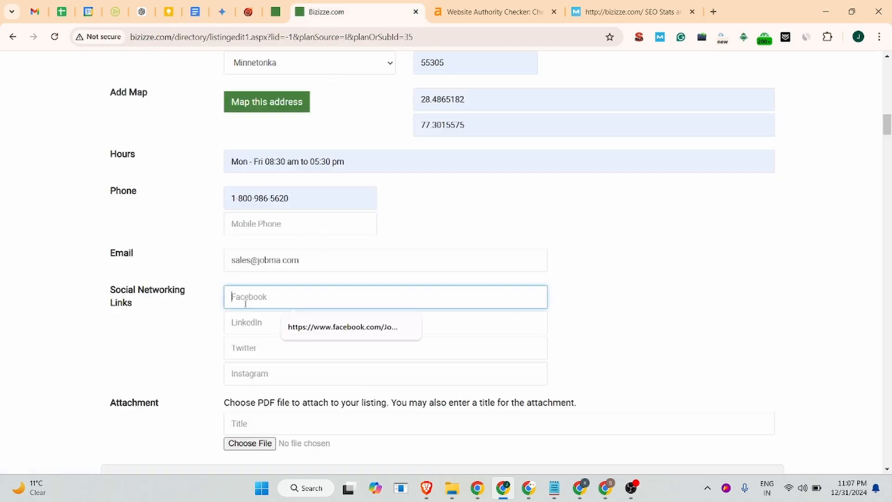
{"action": "left_click", "coordinate": [328, 326]}
{"action": "left_click", "coordinate": [279, 324]}
{"action": "left_click", "coordinate": [300, 354]}
{"action": "left_click", "coordinate": [301, 354]}
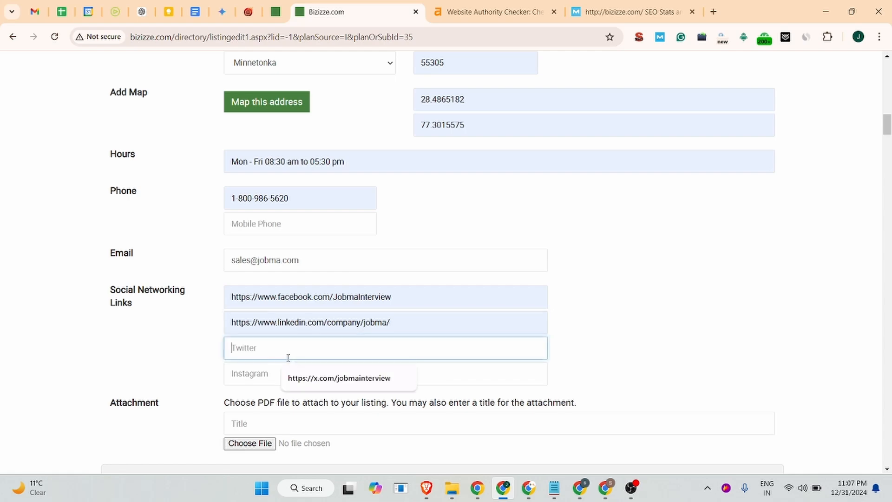
{"action": "left_click", "coordinate": [320, 376]}
{"action": "left_click", "coordinate": [320, 374]}
{"action": "left_click", "coordinate": [327, 404]}
Attach the jobma_logo file from the Downloads folder to the listing
{"action": "scroll", "coordinate": [328, 404], "scroll_direction": "down", "scroll_amount": 3}
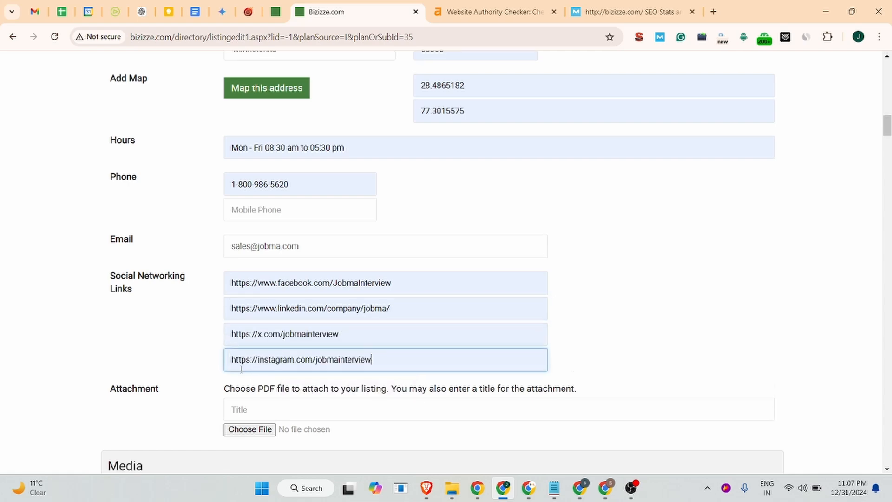
{"action": "left_click", "coordinate": [259, 278]}
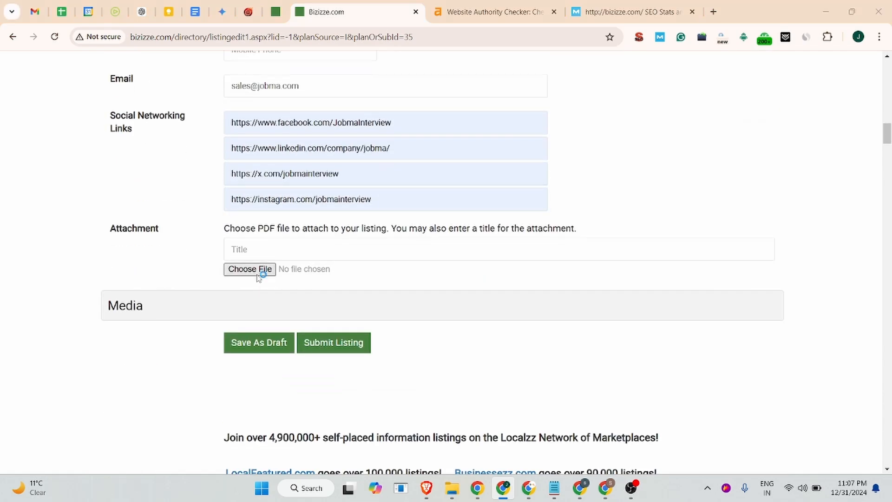
{"action": "left_click", "coordinate": [256, 269]}
{"action": "scroll", "coordinate": [259, 180], "scroll_direction": "down", "scroll_amount": 6}
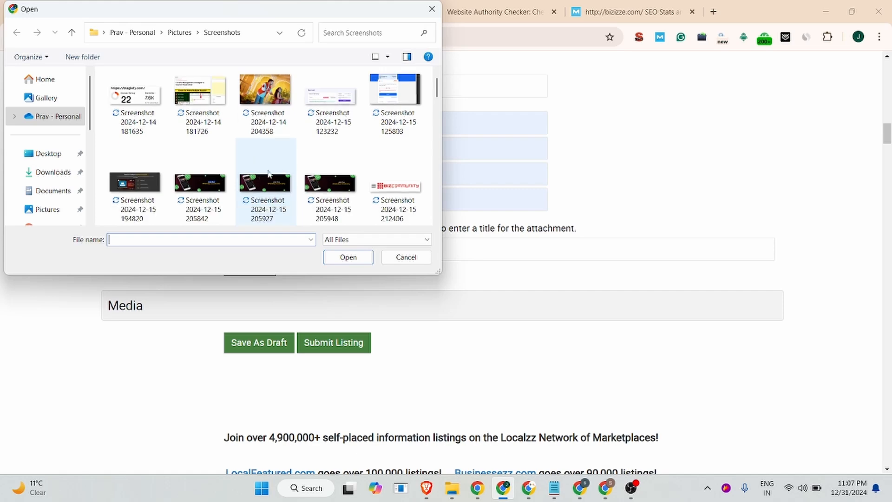
{"action": "scroll", "coordinate": [205, 169], "scroll_direction": "down", "scroll_amount": 8}
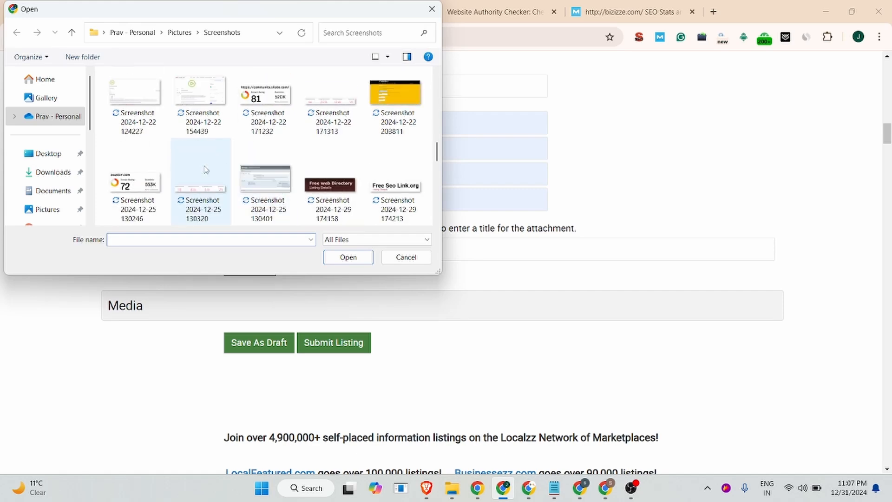
{"action": "scroll", "coordinate": [206, 169], "scroll_direction": "down", "scroll_amount": 2}
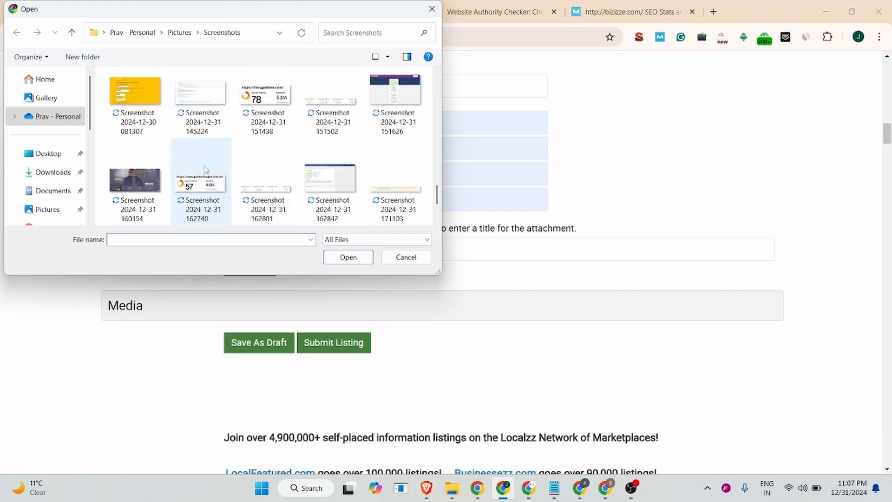
{"action": "left_click", "coordinate": [44, 172]}
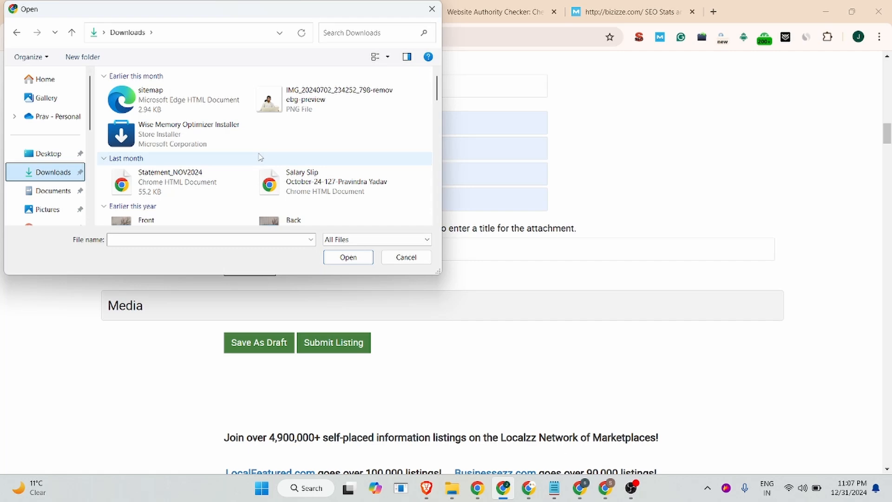
{"action": "scroll", "coordinate": [175, 172], "scroll_direction": "down", "scroll_amount": 15}
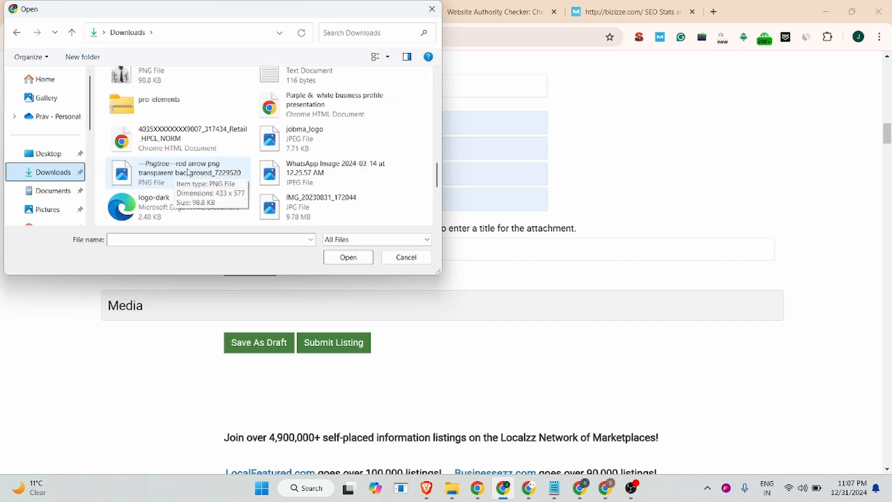
{"action": "left_click", "coordinate": [297, 139]}
{"action": "left_click", "coordinate": [362, 256]}
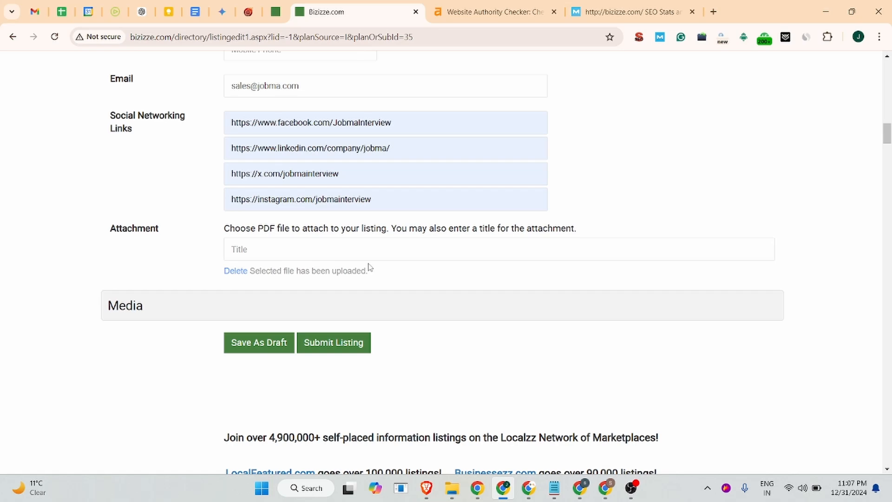
Submit the listing and dismiss the browser's save-address prompt
{"action": "left_click", "coordinate": [327, 344]}
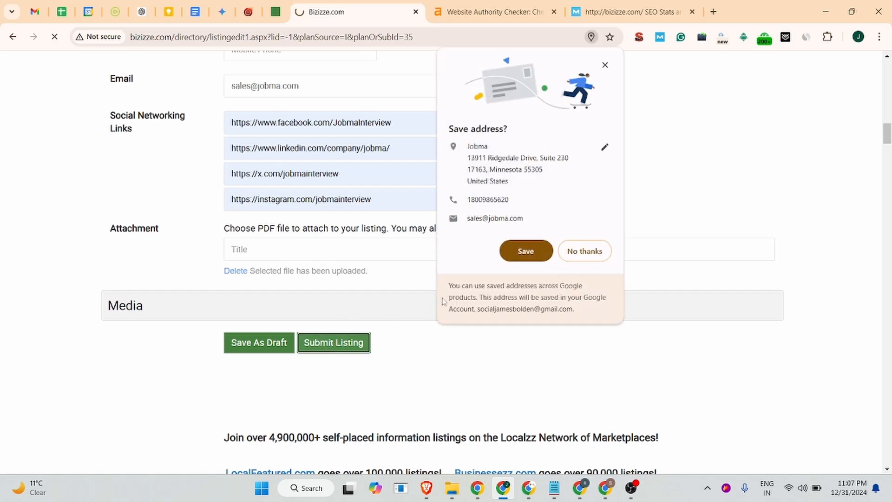
{"action": "left_click", "coordinate": [605, 65]}
{"action": "scroll", "coordinate": [454, 205], "scroll_direction": "up", "scroll_amount": 6}
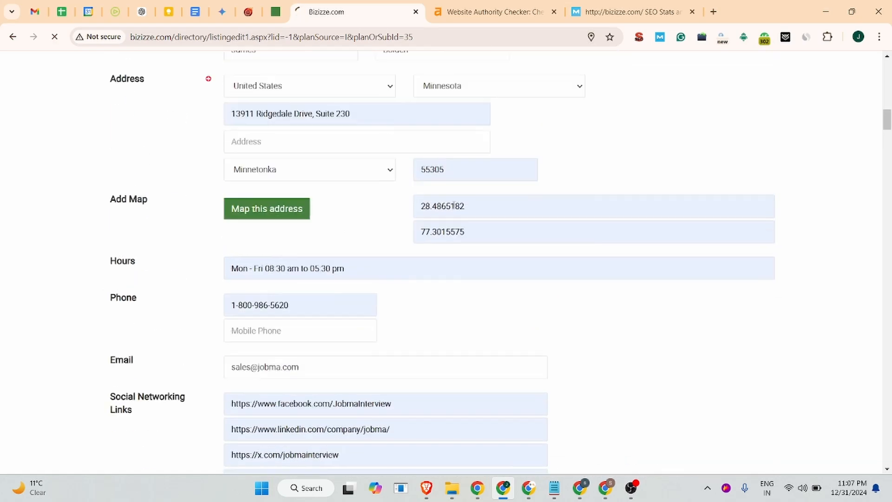
{"action": "scroll", "coordinate": [454, 206], "scroll_direction": "up", "scroll_amount": 4}
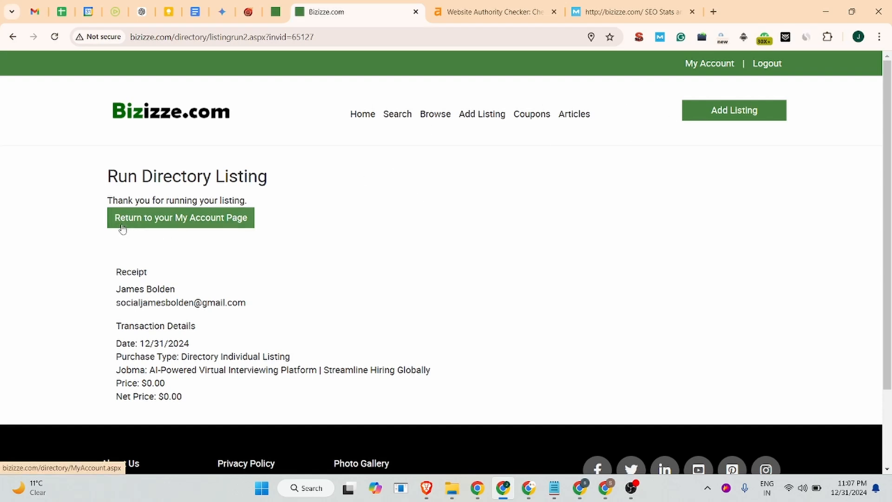
Return to the account page, open the directory listings, and open the Jobma listing
{"action": "left_click", "coordinate": [190, 224]}
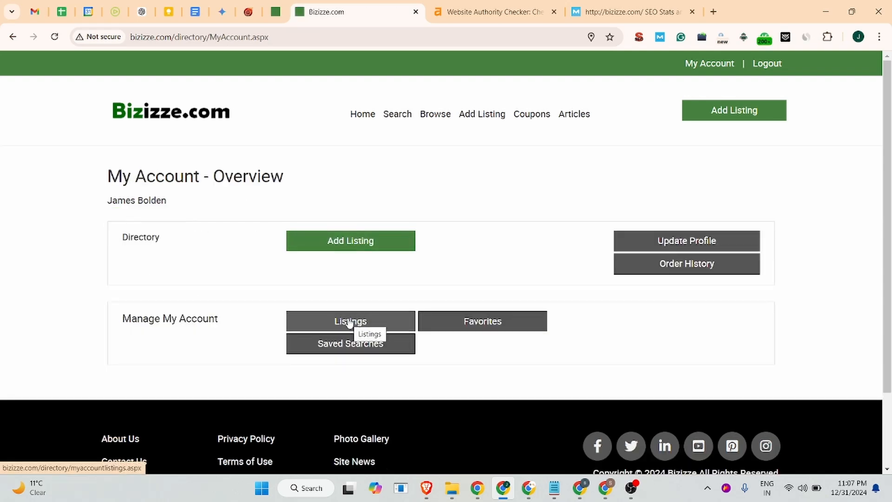
{"action": "left_click", "coordinate": [350, 322]}
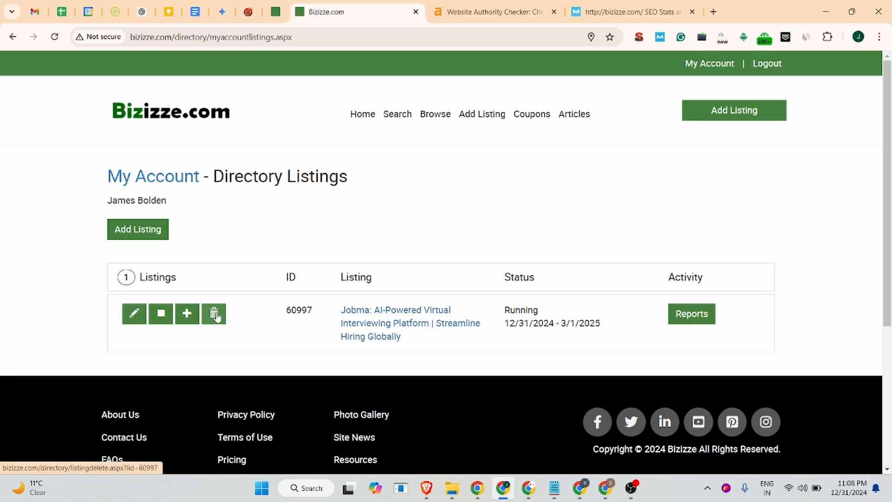
{"action": "left_click", "coordinate": [376, 328]}
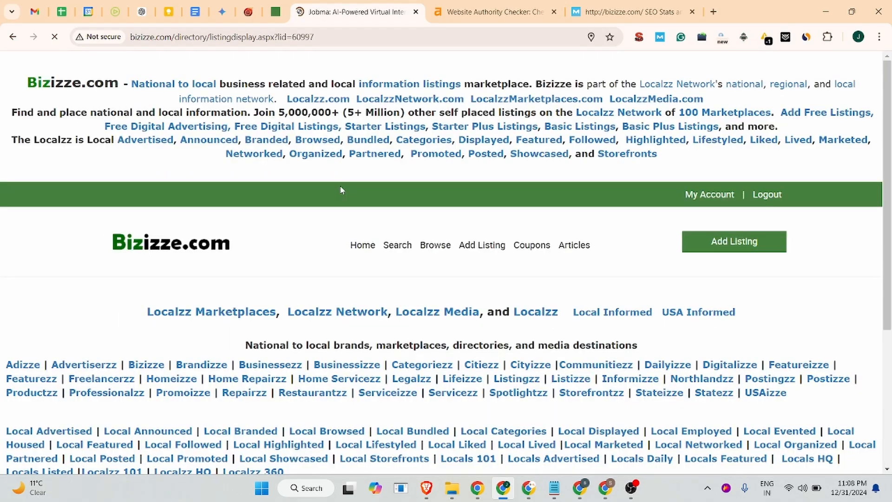
Copy the listing's URL, open it in an incognito window, and close that window
{"action": "scroll", "coordinate": [319, 236], "scroll_direction": "down", "scroll_amount": 2}
{"action": "scroll", "coordinate": [307, 224], "scroll_direction": "up", "scroll_amount": 6}
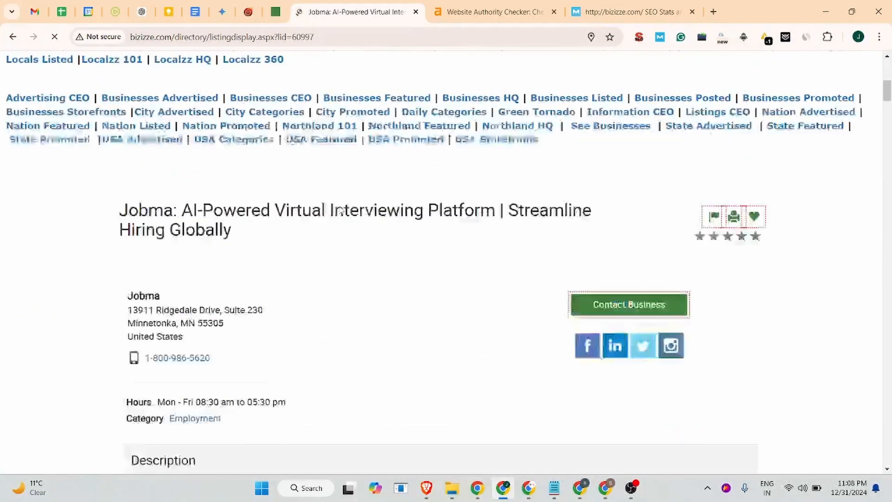
{"action": "left_click", "coordinate": [329, 37]}
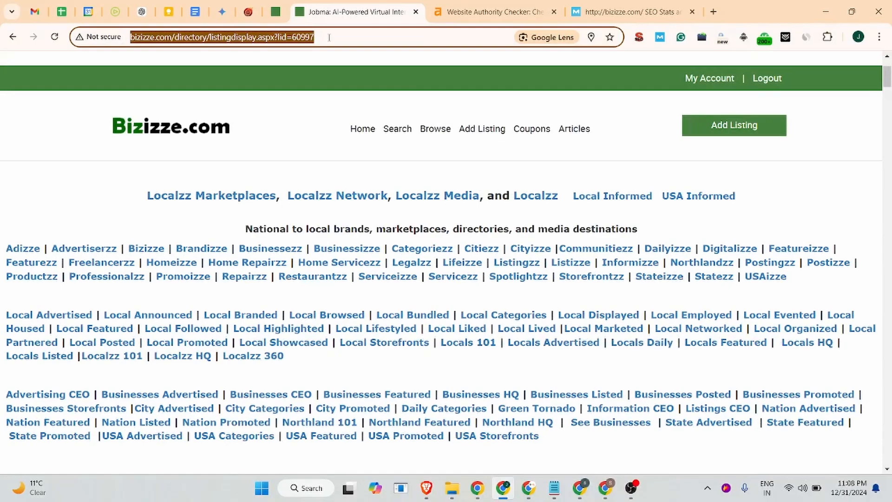
{"action": "key", "text": "ctrl+c"}
{"action": "key", "text": "ctrl+shift+n"}
{"action": "key", "text": "ctrl+v"}
{"action": "key", "text": "Return"}
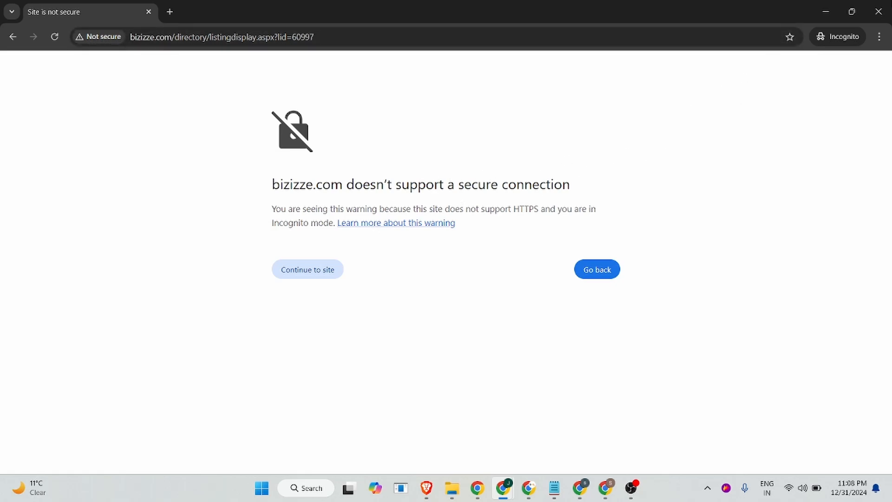
{"action": "left_click", "coordinate": [879, 11]}
Review the published listing page's title, contact details, description and map sections
{"action": "scroll", "coordinate": [332, 158], "scroll_direction": "down", "scroll_amount": 8}
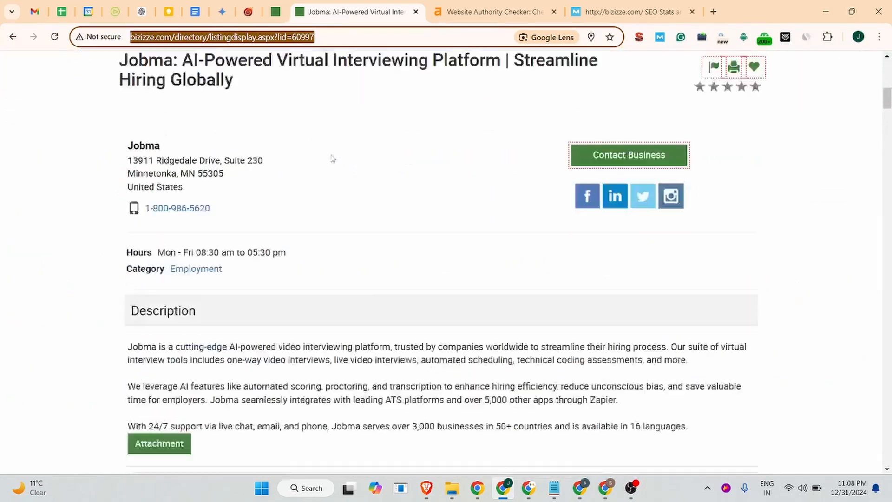
{"action": "scroll", "coordinate": [332, 158], "scroll_direction": "up", "scroll_amount": 3}
{"action": "scroll", "coordinate": [332, 159], "scroll_direction": "down", "scroll_amount": 1}
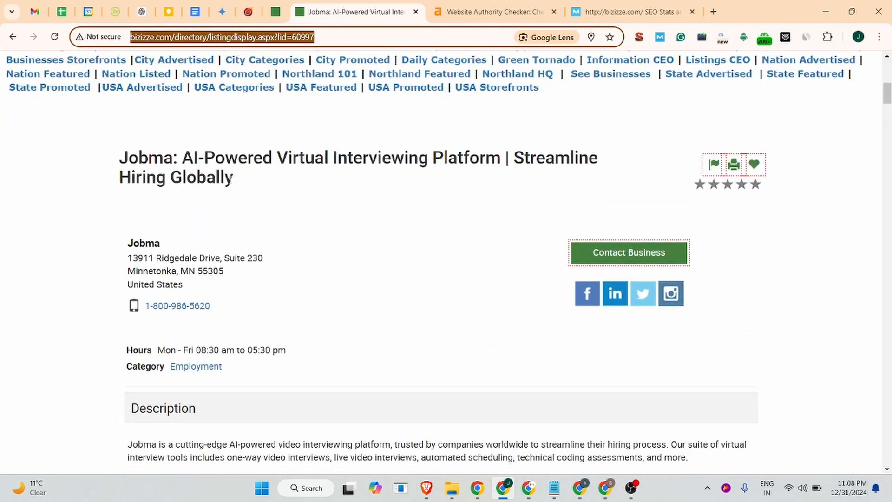
{"action": "left_click_drag", "start_coordinate": [232, 179], "coordinate": [49, 162]}
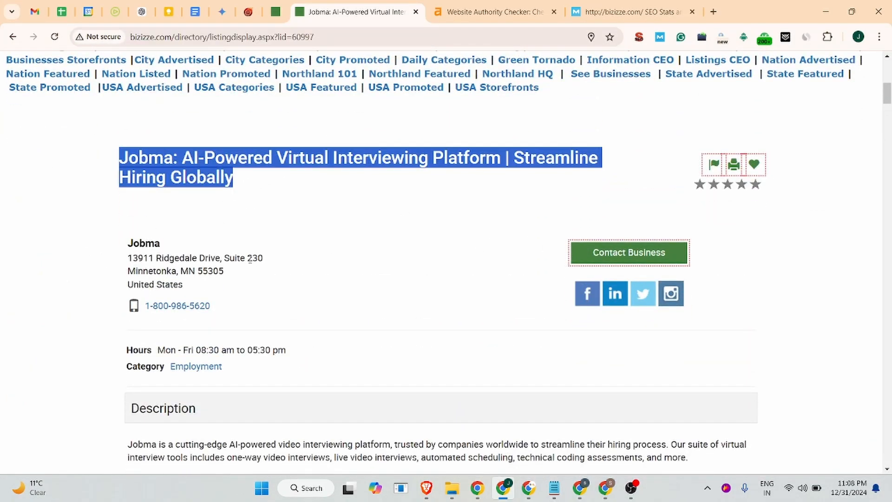
{"action": "left_click", "coordinate": [174, 251]}
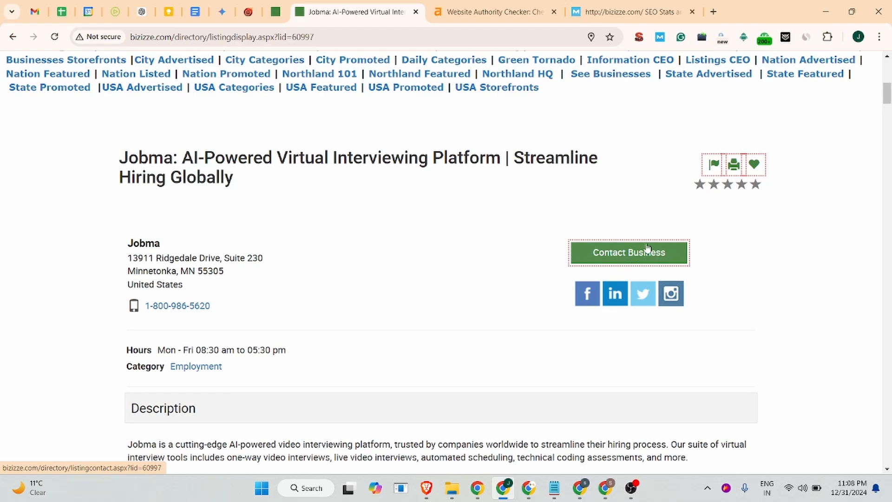
{"action": "scroll", "coordinate": [327, 279], "scroll_direction": "down", "scroll_amount": 3}
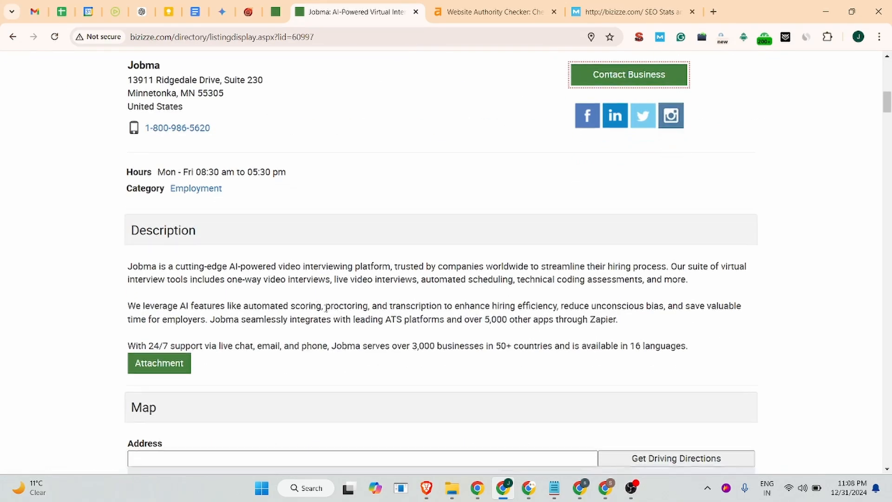
{"action": "scroll", "coordinate": [327, 306], "scroll_direction": "down", "scroll_amount": 8}
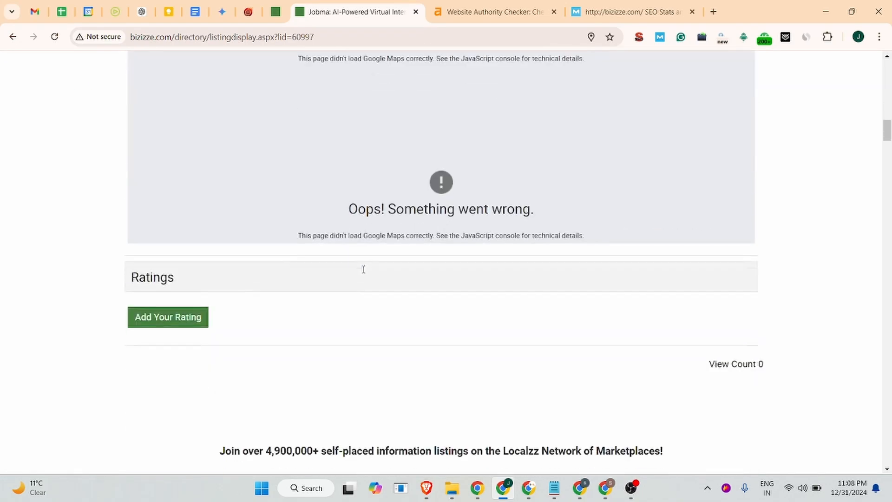
{"action": "scroll", "coordinate": [362, 272], "scroll_direction": "up", "scroll_amount": 12}
{"action": "scroll", "coordinate": [361, 273], "scroll_direction": "down", "scroll_amount": 4}
{"action": "scroll", "coordinate": [356, 275], "scroll_direction": "up", "scroll_amount": 4}
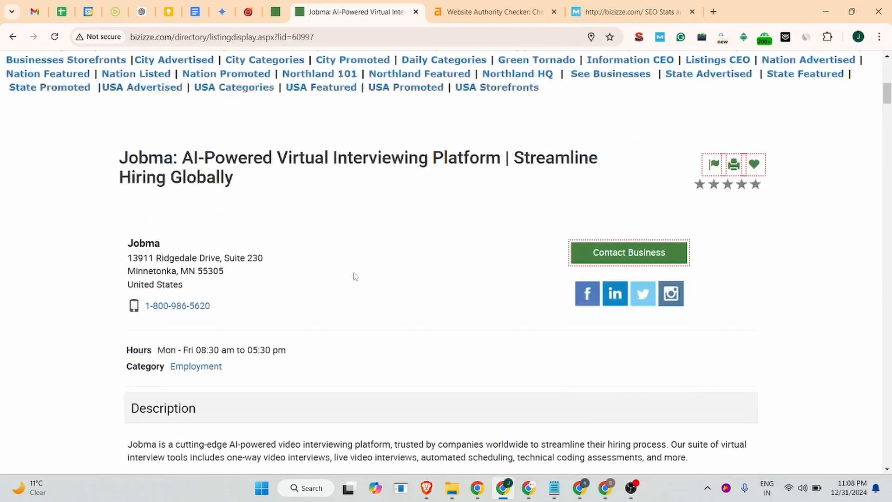